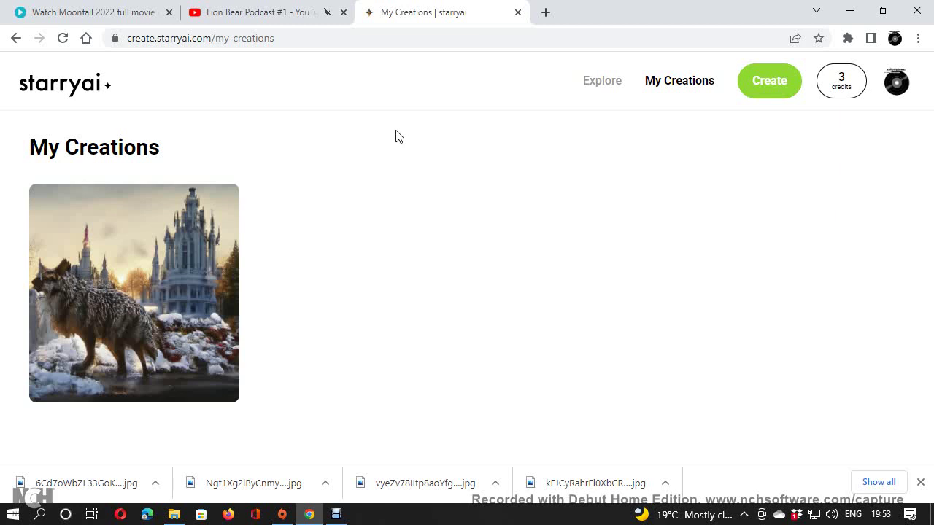
# Load opensea.io in a new browser tab
pyautogui.click(546, 12)
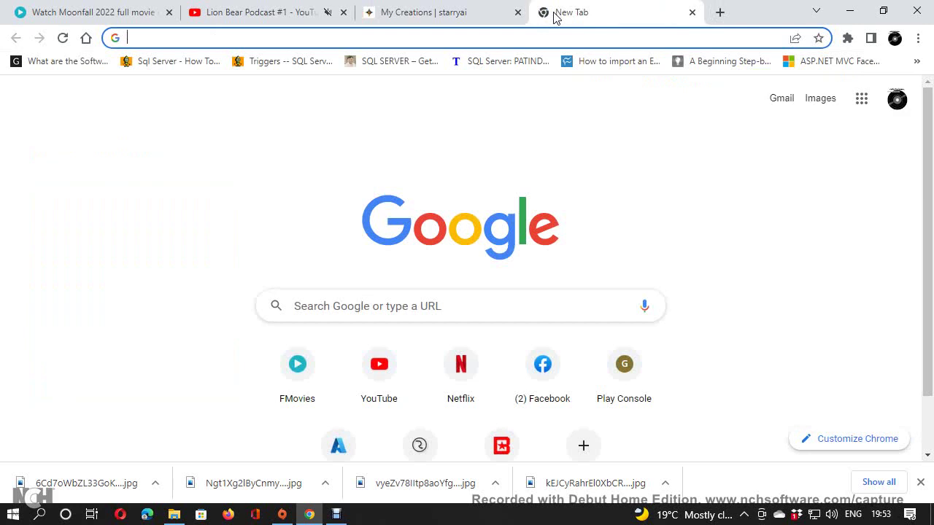
pyautogui.write('op')
pyautogui.press('Return')
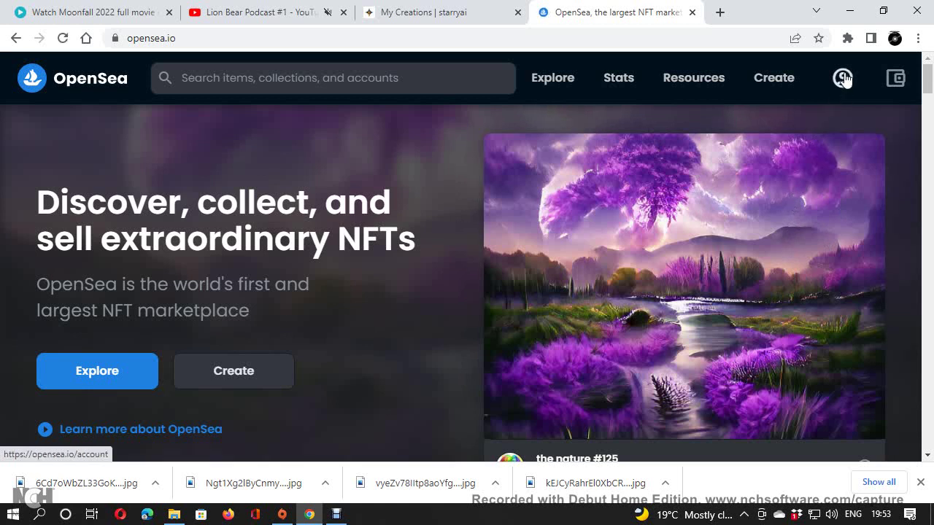
# Connect the MetaMask wallet to OpenSea and open the account's profile page
pyautogui.moveTo(842, 79)
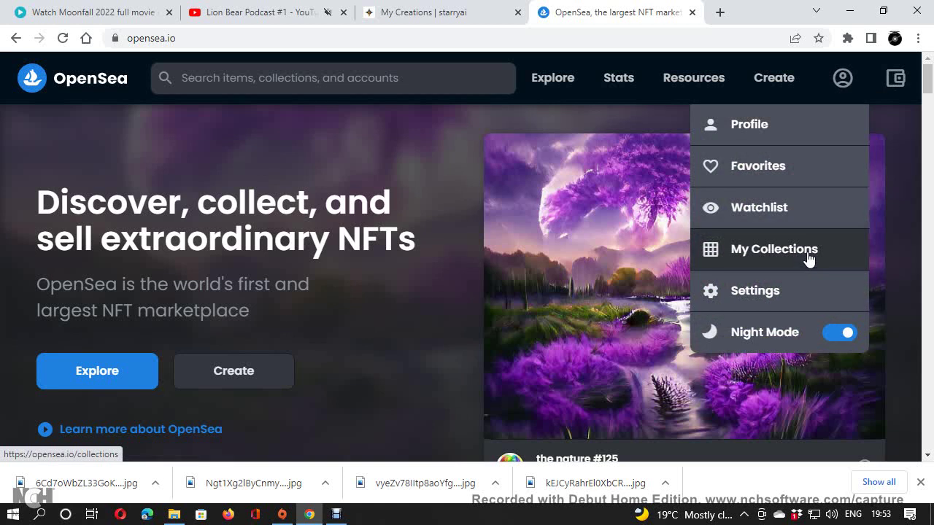
pyautogui.click(887, 87)
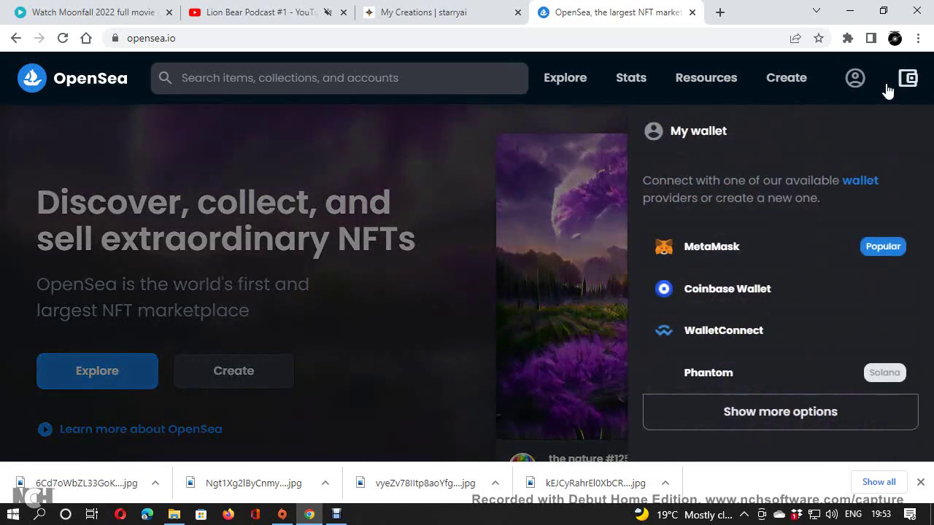
pyautogui.click(773, 259)
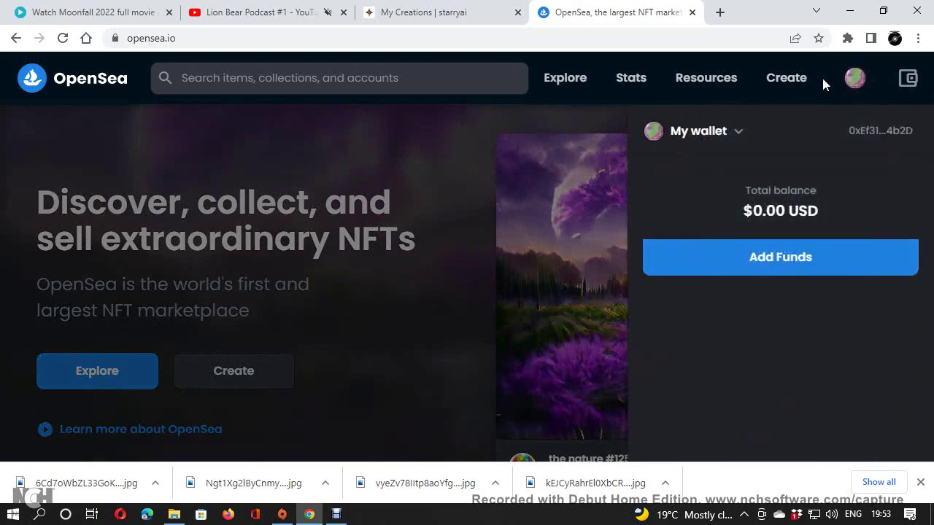
pyautogui.click(855, 77)
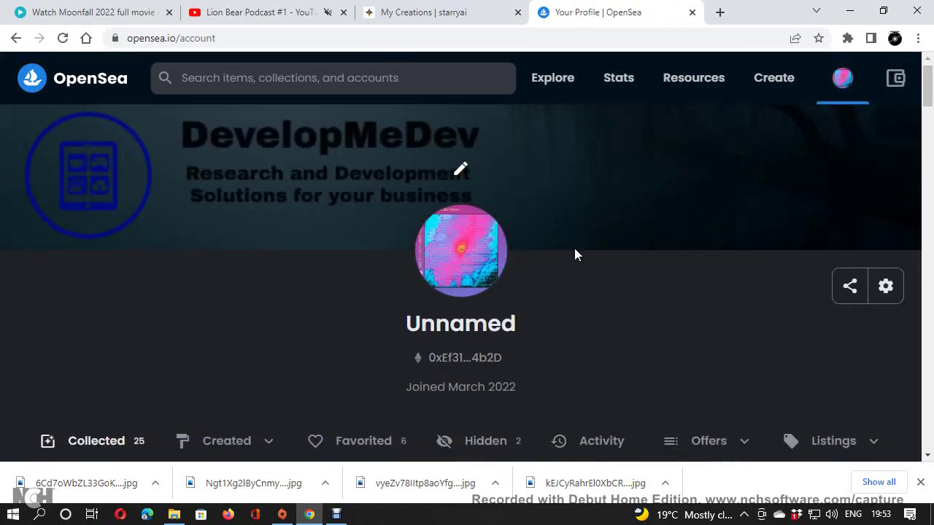
# Scroll up and down through the profile's collected wolf NFTs
pyautogui.scroll(-5, 575, 248)
pyautogui.scroll(-2, 574, 249)
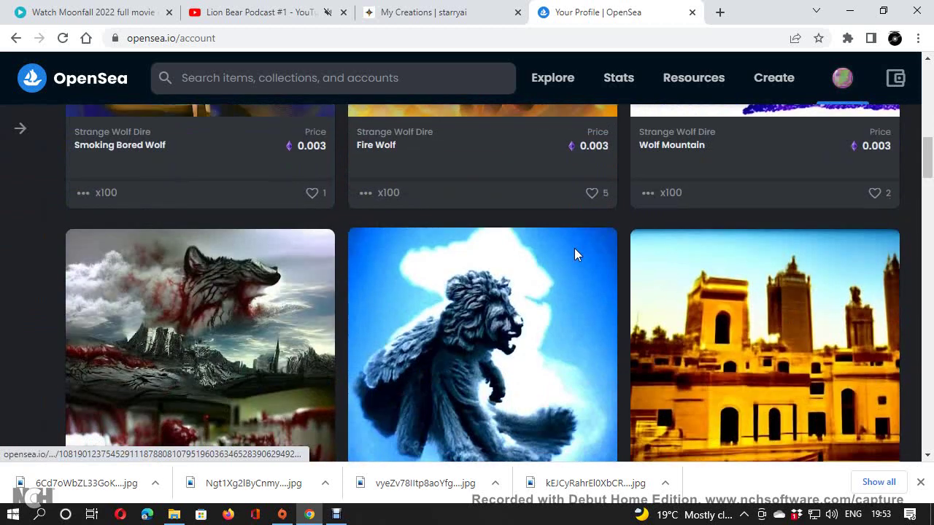
pyautogui.scroll(3, 574, 254)
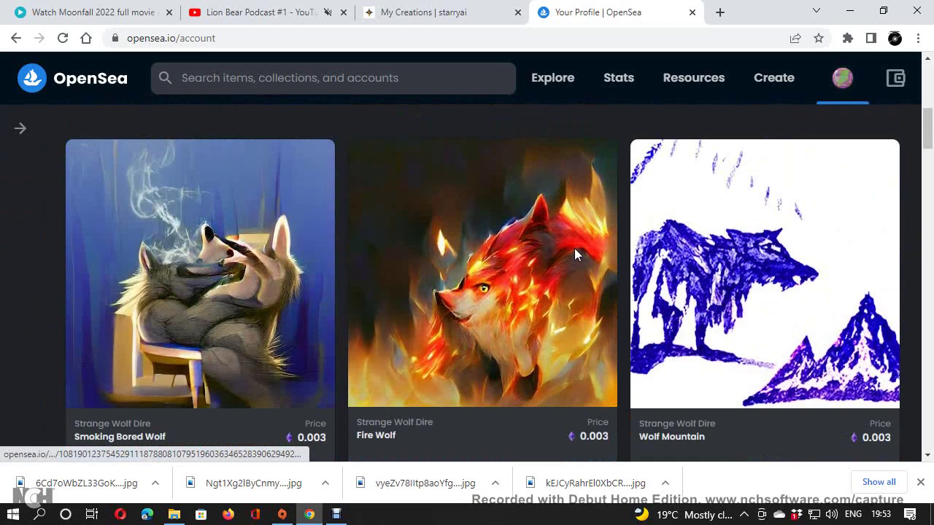
pyautogui.scroll(-4, 574, 254)
pyautogui.scroll(7, 574, 248)
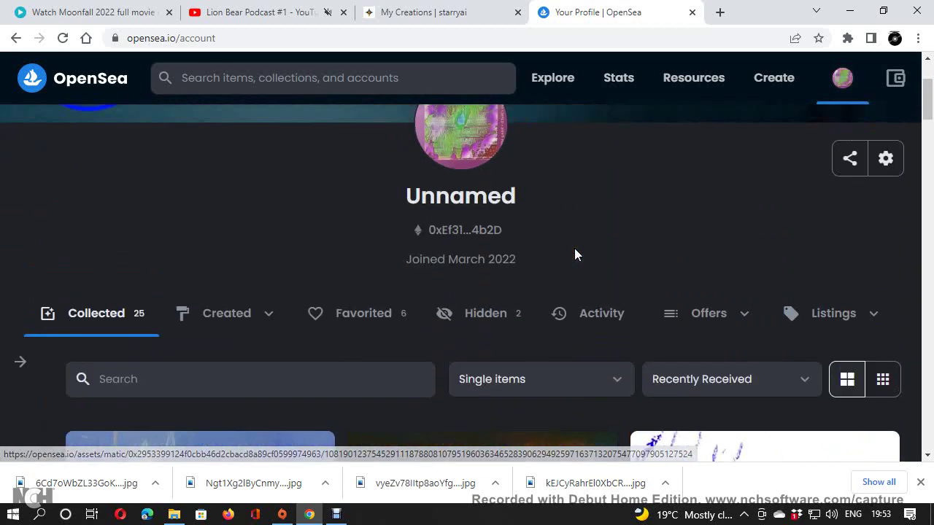
pyautogui.scroll(2, 636, 219)
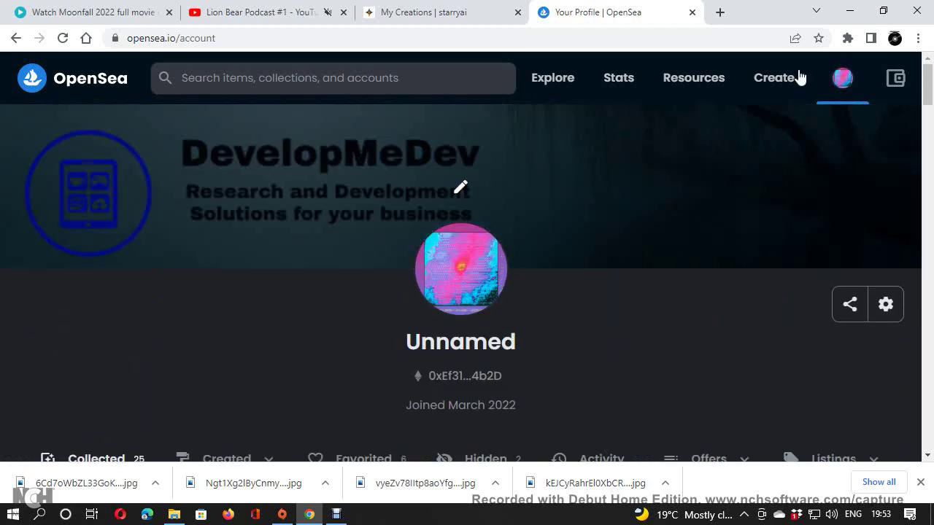
pyautogui.scroll(-3, 618, 236)
pyautogui.scroll(-2, 559, 254)
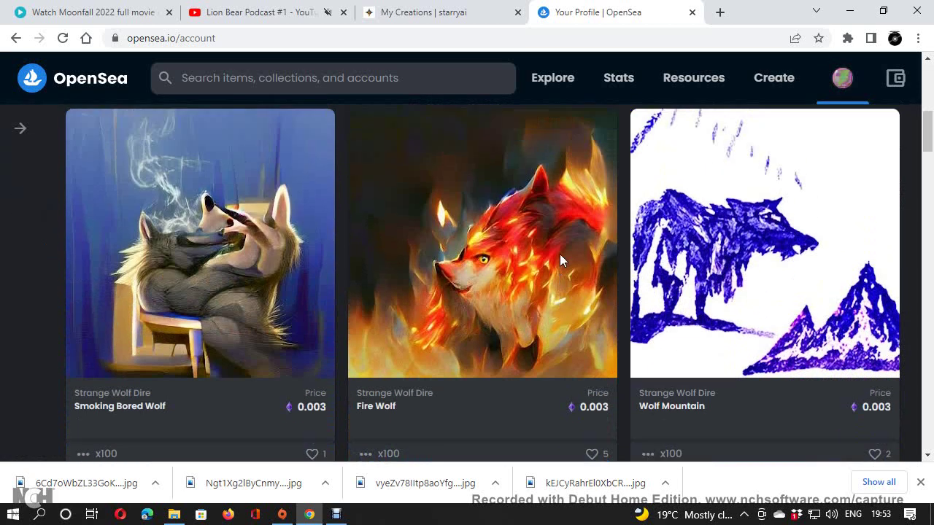
pyautogui.scroll(4, 559, 254)
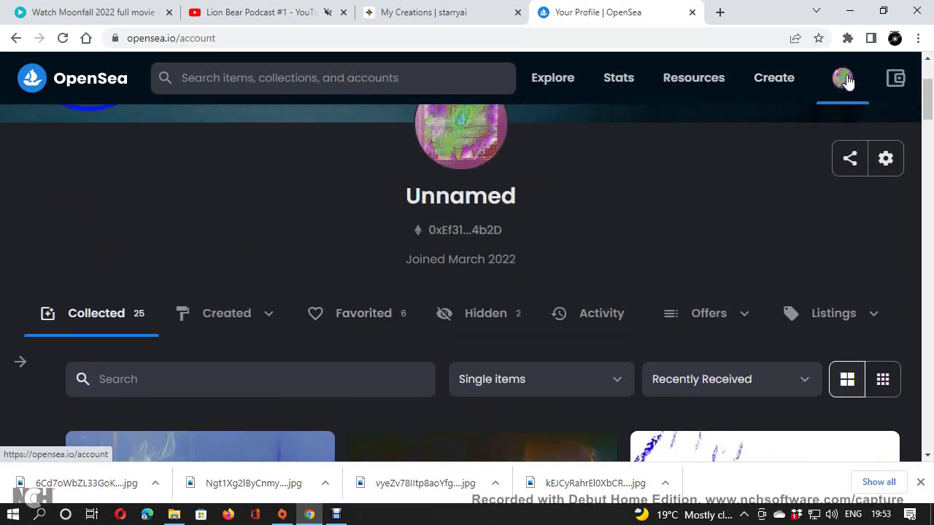
pyautogui.moveTo(840, 84)
pyautogui.scroll(2, 766, 250)
# Go to My Collections and briefly check a collection's extra options
pyautogui.click(765, 249)
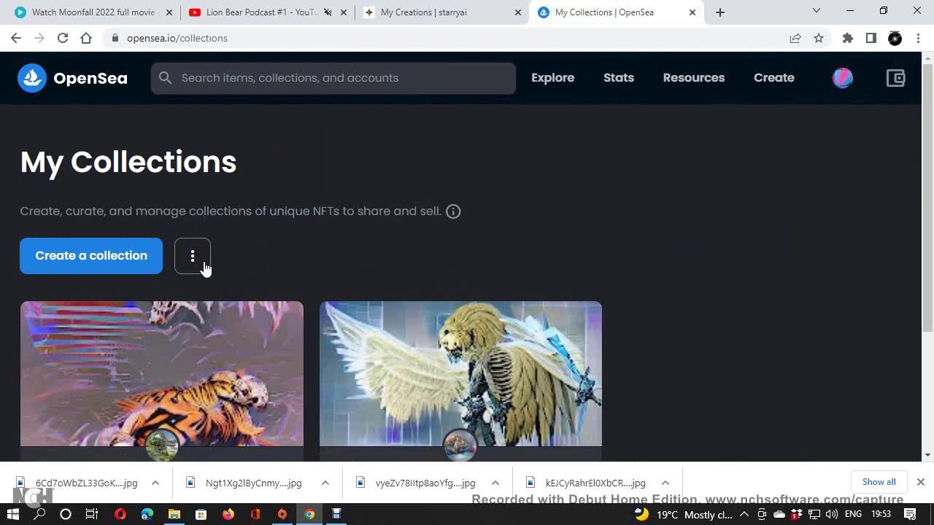
pyautogui.click(204, 265)
pyautogui.click(541, 250)
pyautogui.scroll(-2, 323, 319)
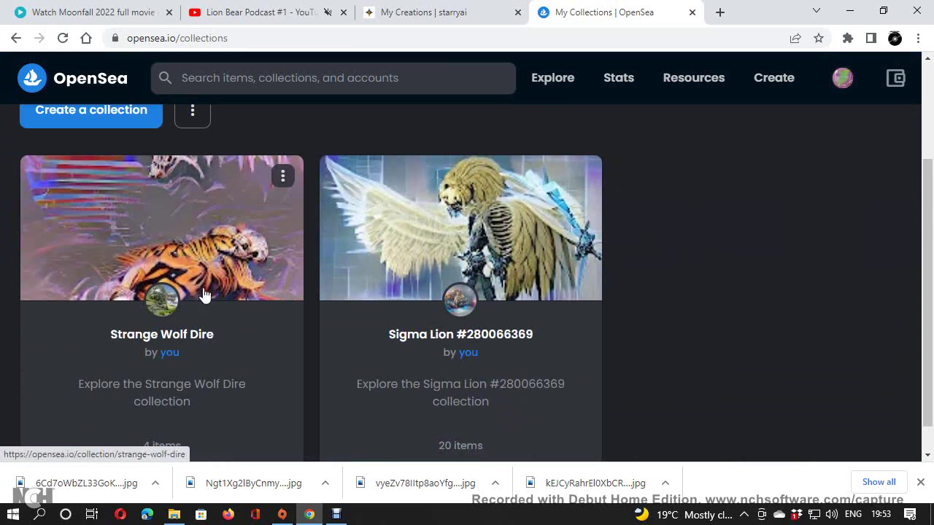
# Open the Strange Wolf Dire collection and review its four wolf items priced 0.003
pyautogui.click(225, 289)
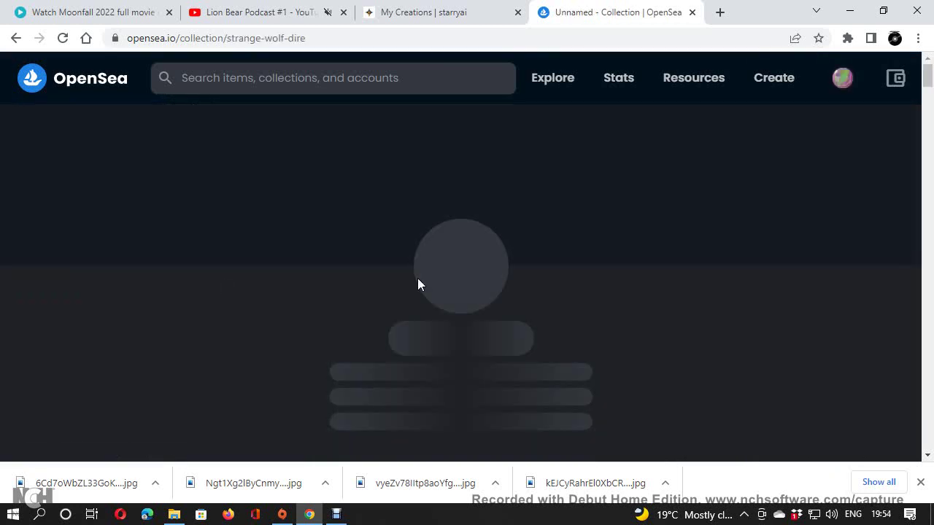
pyautogui.scroll(-5, 530, 283)
pyautogui.scroll(-8, 575, 328)
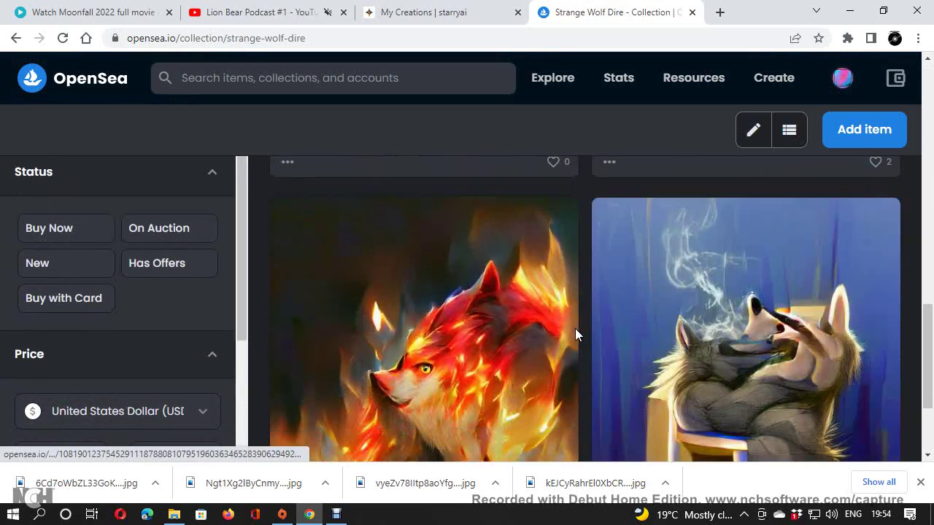
pyautogui.scroll(5, 766, 358)
pyautogui.scroll(2, 765, 358)
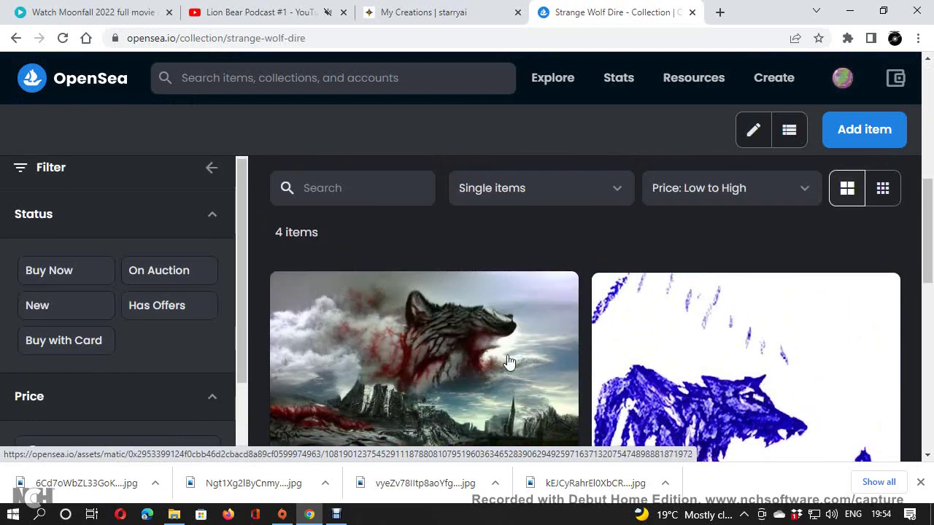
pyautogui.scroll(-10, 536, 387)
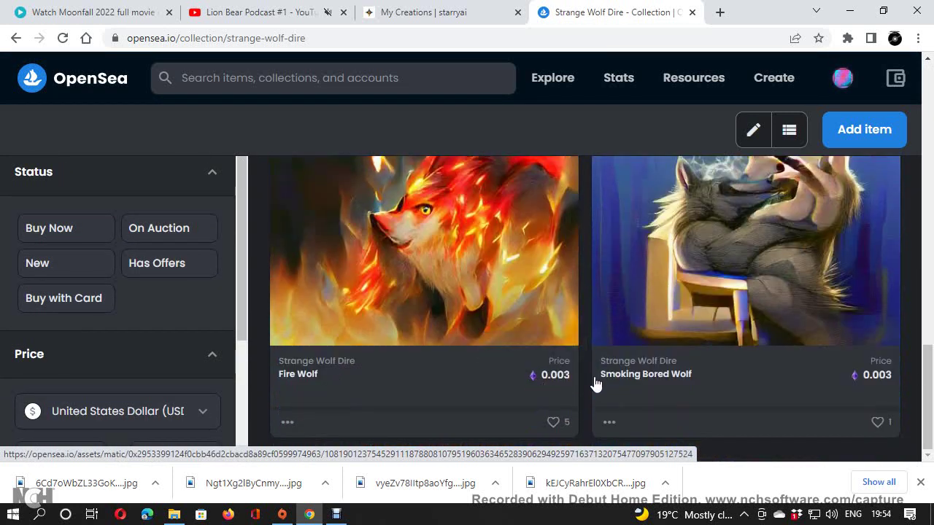
pyautogui.scroll(1, 698, 384)
pyautogui.scroll(3, 699, 383)
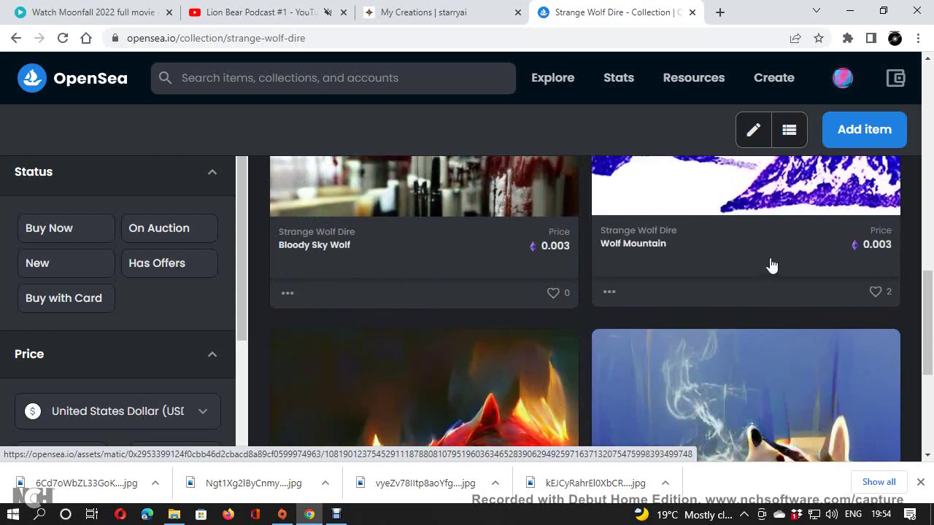
# Start adding an item to Strange Wolf Dire, sign in MetaMask, and return to starryai's My Creations
pyautogui.click(888, 140)
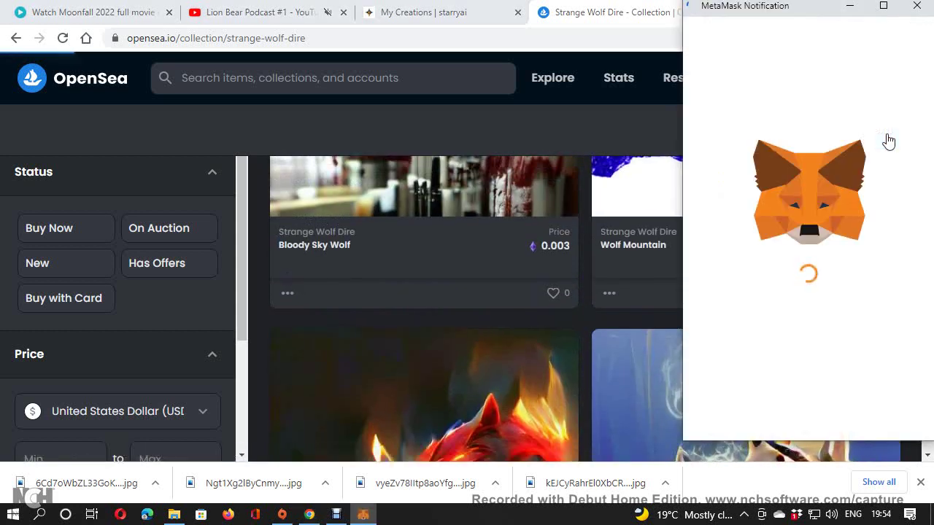
pyautogui.click(864, 401)
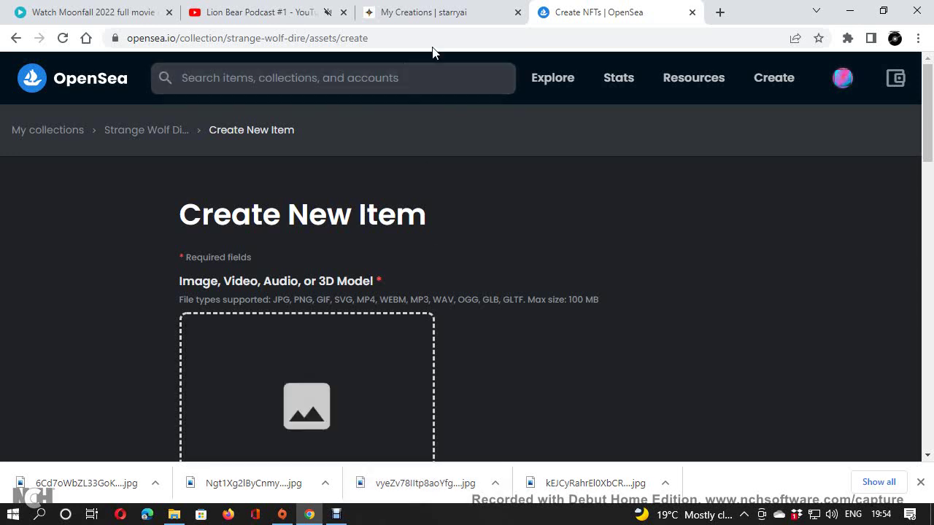
pyautogui.click(416, 12)
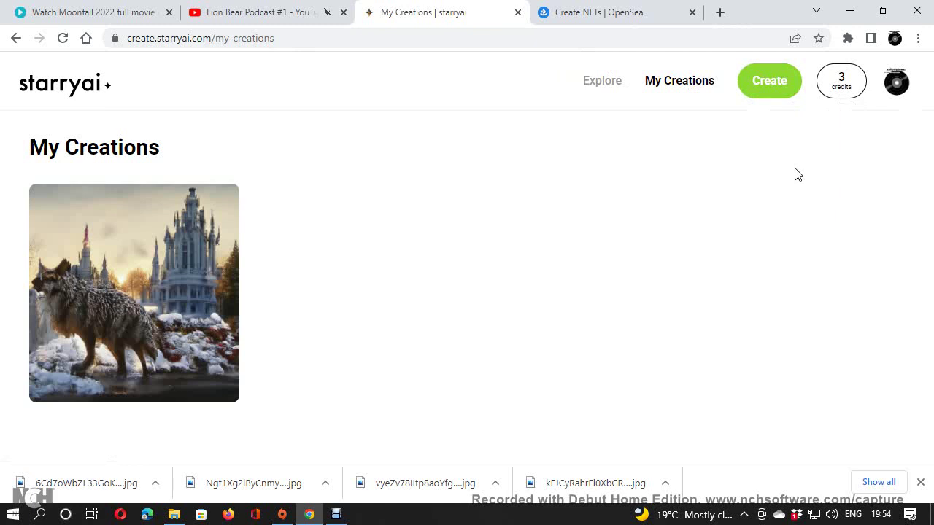
# Start a new starryai creation with the Orion model and enter the prompt 'Wolf Predator on mars'
pyautogui.click(779, 93)
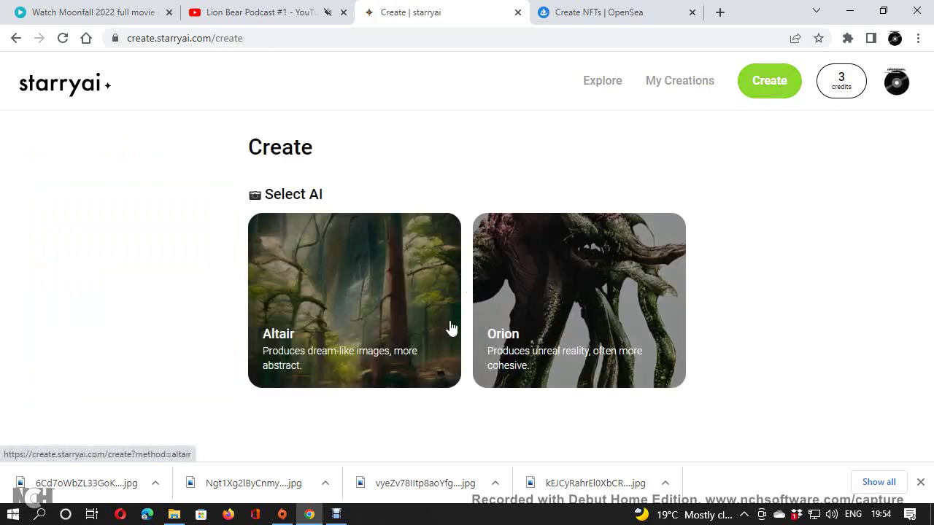
pyautogui.click(562, 349)
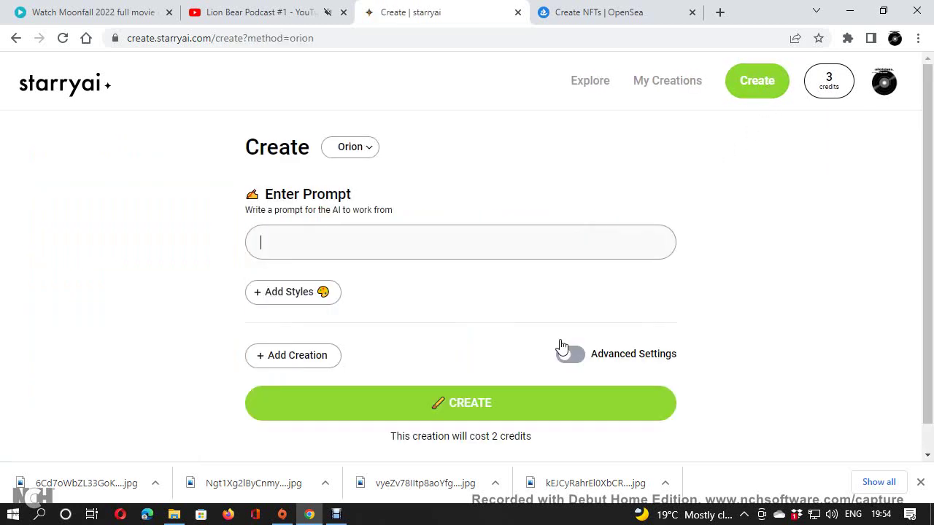
pyautogui.click(321, 243)
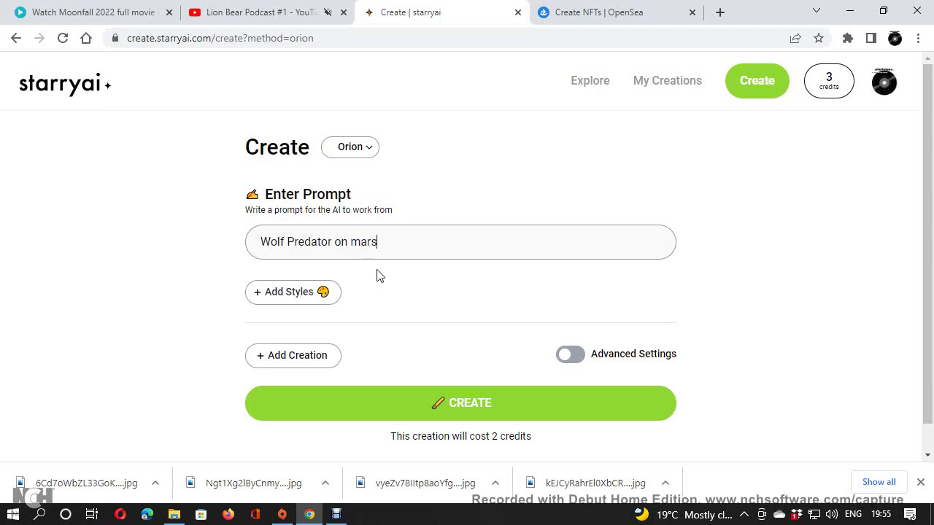
# Add the Cinema 4D, Artstation and Greg Rutkowski styles and submit the creation
pyautogui.click(323, 299)
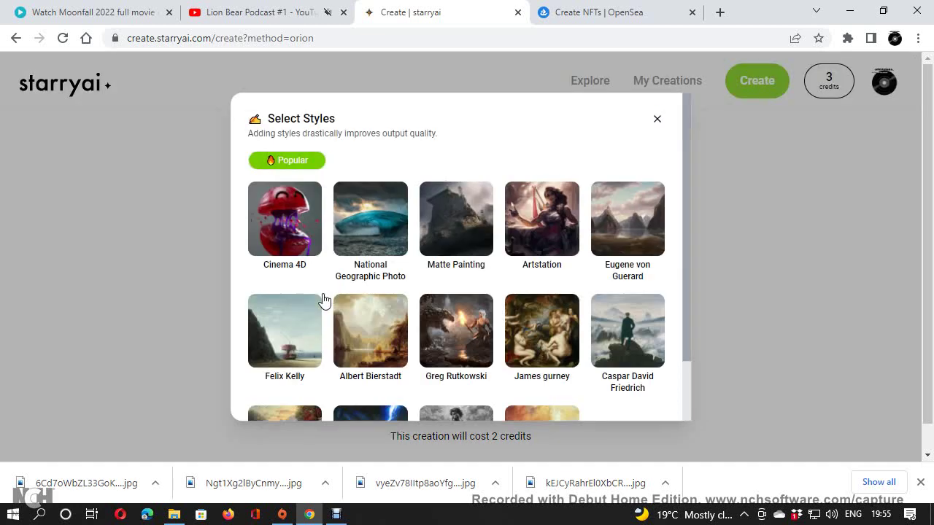
pyautogui.click(295, 232)
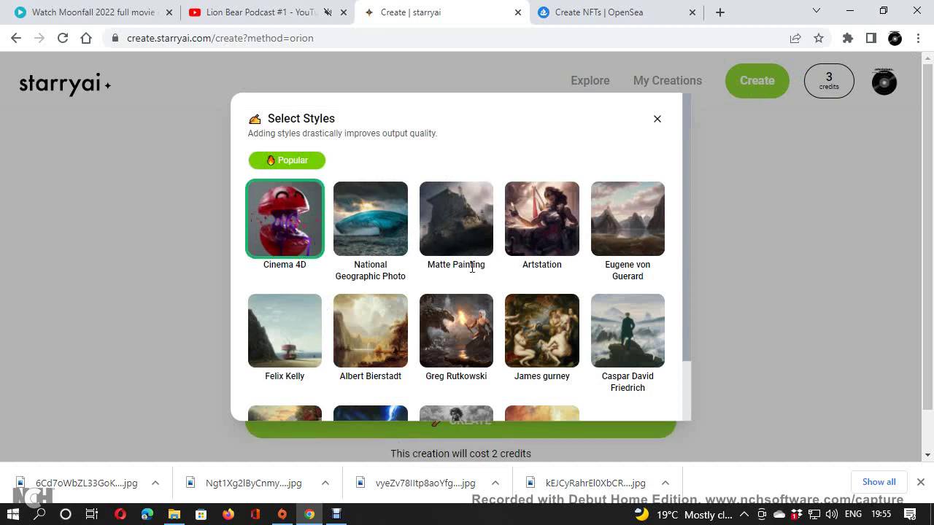
pyautogui.click(518, 226)
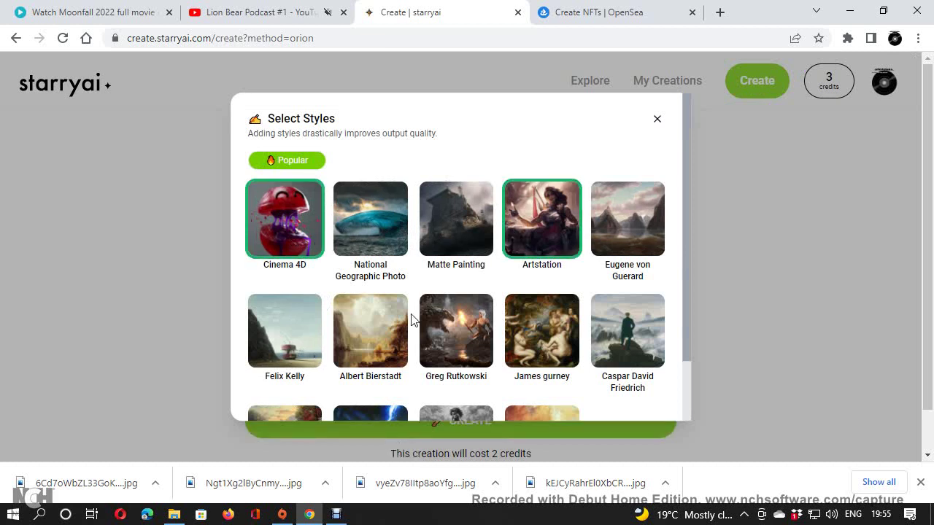
pyautogui.click(460, 362)
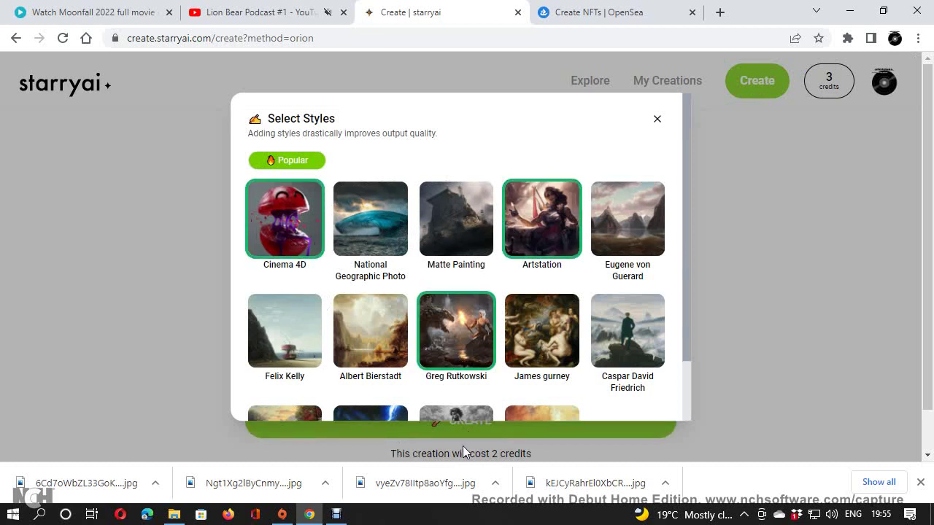
pyautogui.scroll(-2, 462, 446)
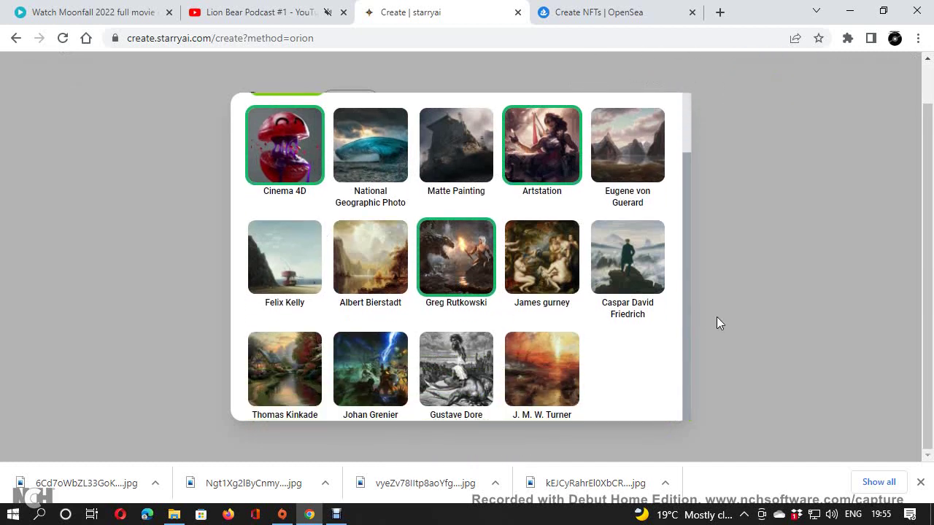
pyautogui.scroll(2, 677, 222)
pyautogui.click(658, 119)
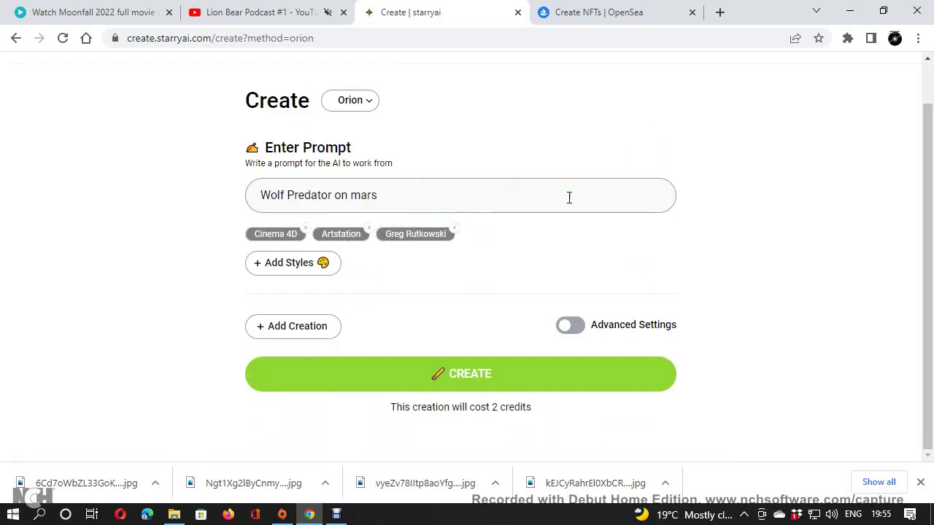
pyautogui.click(474, 383)
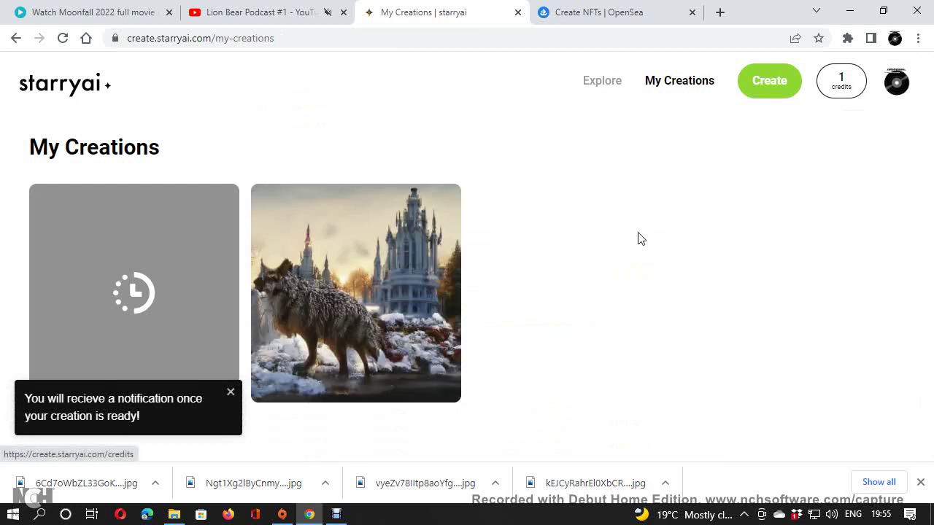
# Check the remaining starryai credits and available credit packs
pyautogui.click(842, 84)
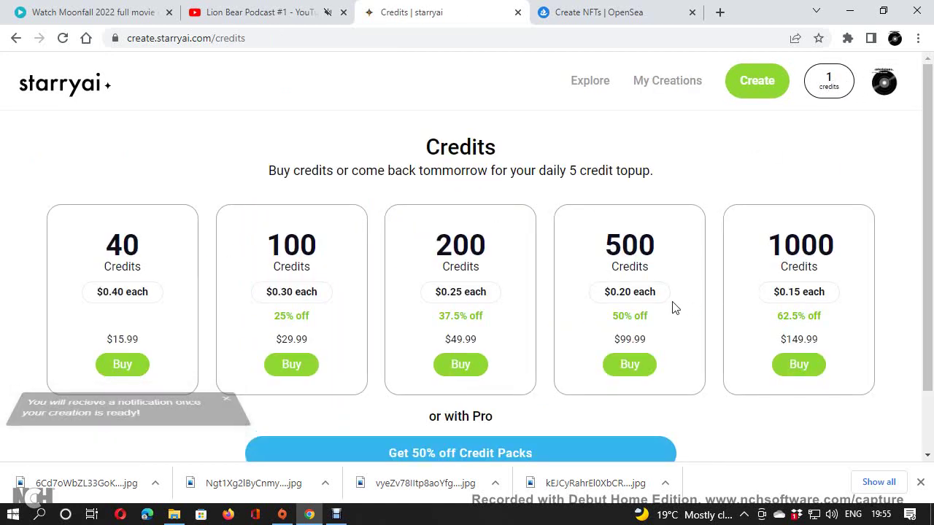
pyautogui.scroll(-1, 673, 307)
pyautogui.scroll(1, 520, 364)
pyautogui.scroll(1, 519, 363)
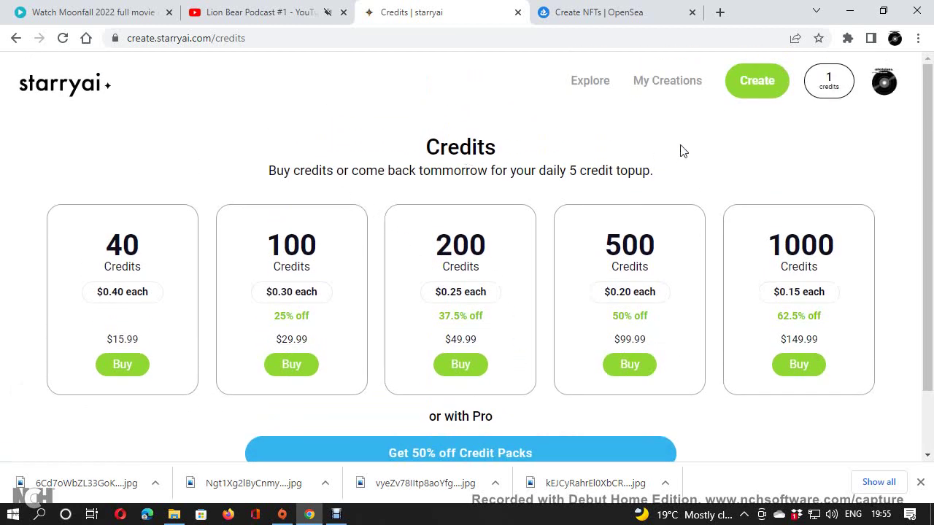
# Download the Wolf King image from My Creations as 10.png
pyautogui.click(651, 94)
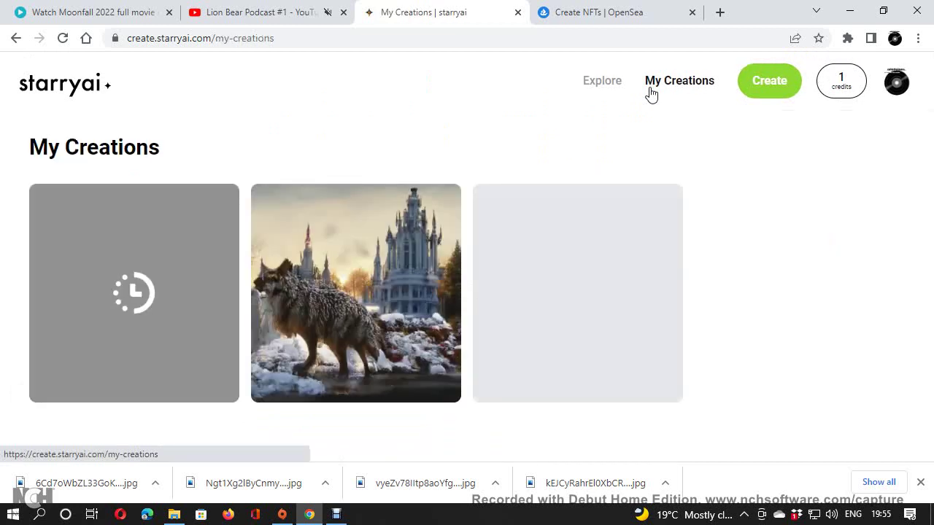
pyautogui.moveTo(402, 271)
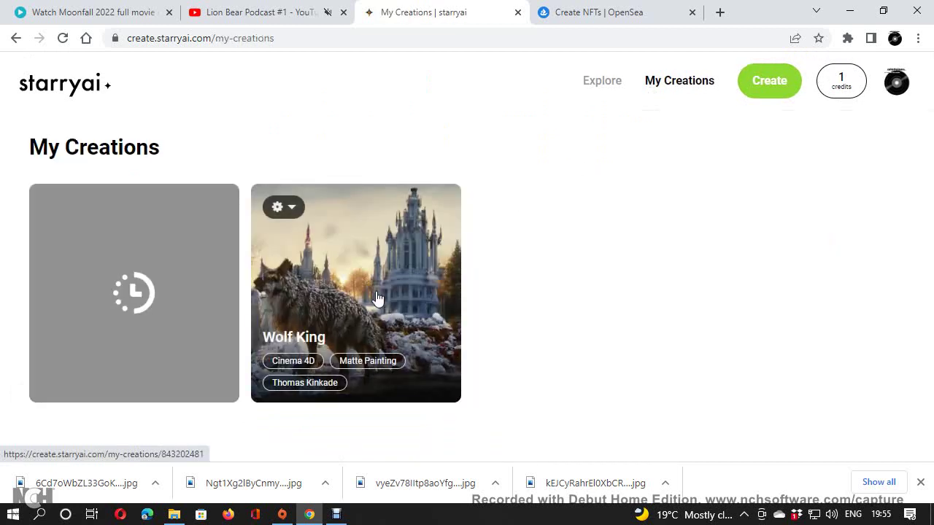
pyautogui.click(294, 208)
pyautogui.click(301, 265)
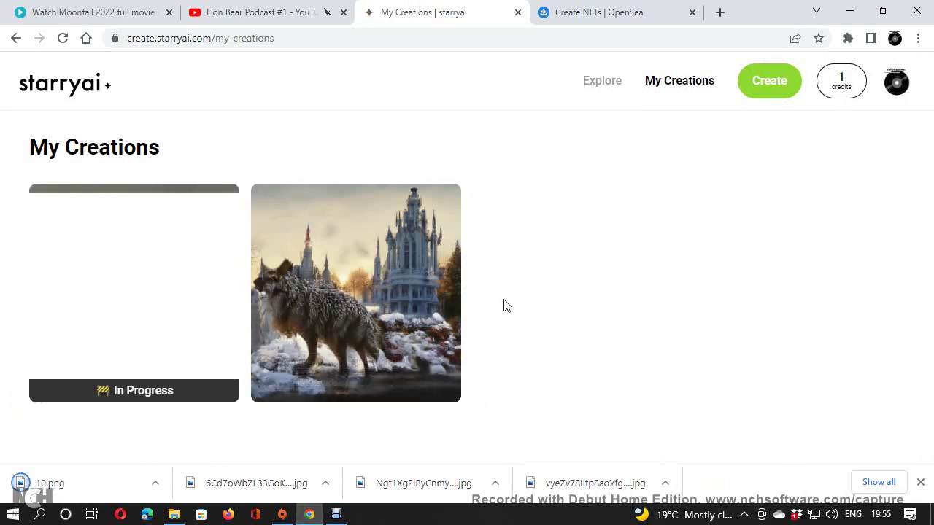
# Upload 10.png from Downloads as the image of the new OpenSea item
pyautogui.click(577, 8)
pyautogui.scroll(-2, 369, 336)
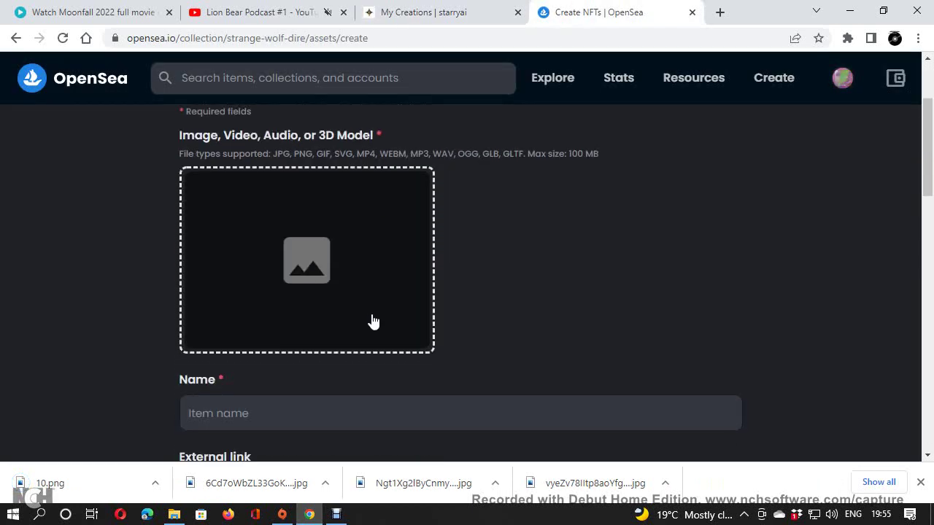
pyautogui.click(375, 302)
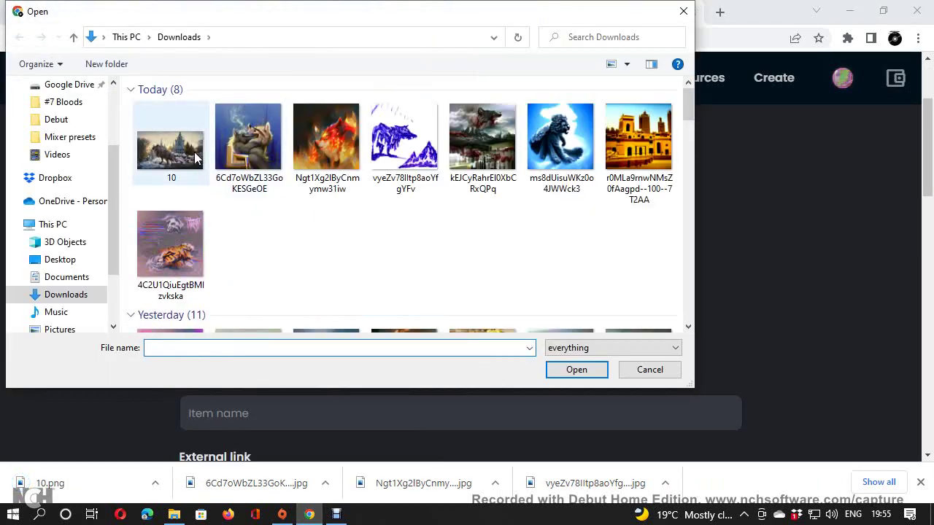
pyautogui.click(196, 167)
pyautogui.click(572, 374)
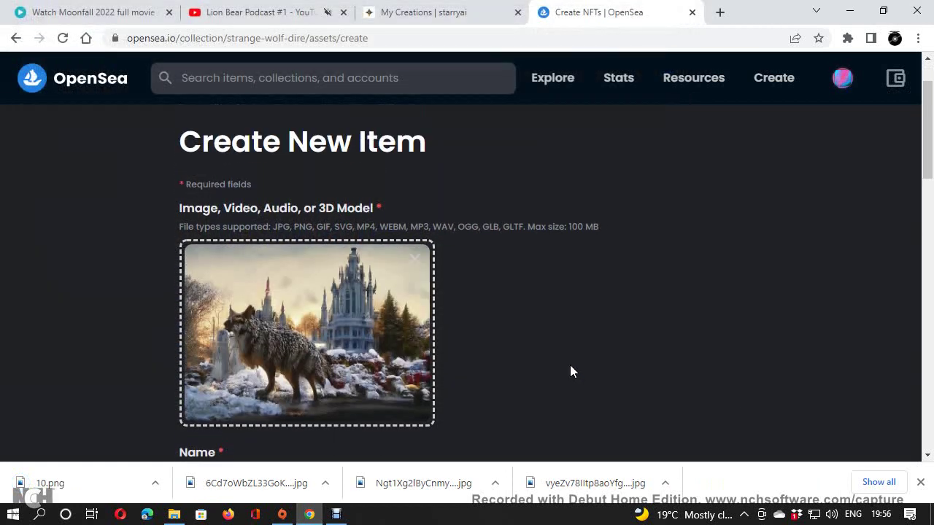
pyautogui.scroll(-3, 538, 338)
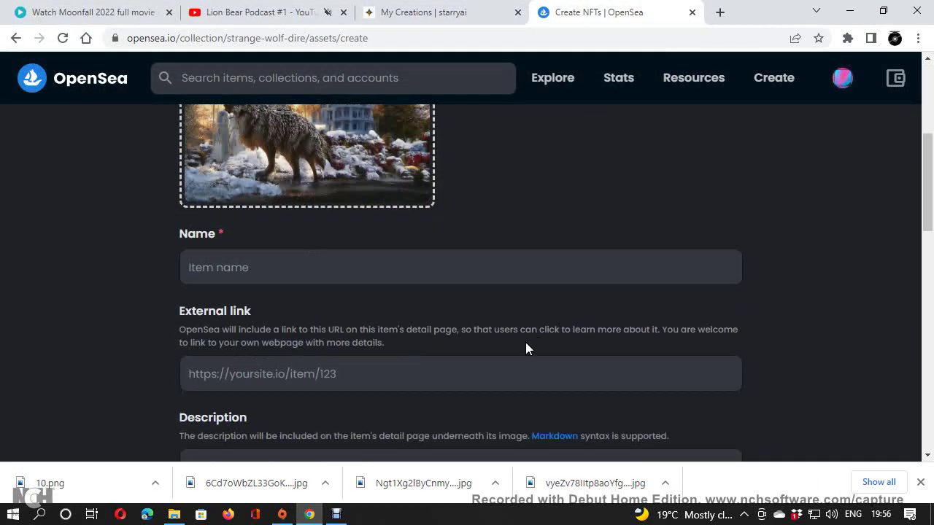
pyautogui.click(482, 273)
# Name the item 'Ice Wolf King'
pyautogui.write('Wolf')
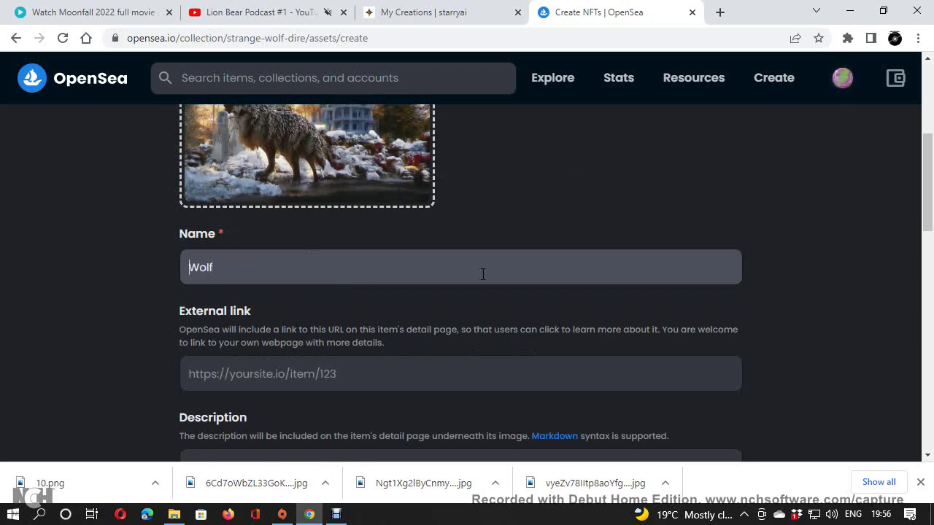
pyautogui.write('Ic')
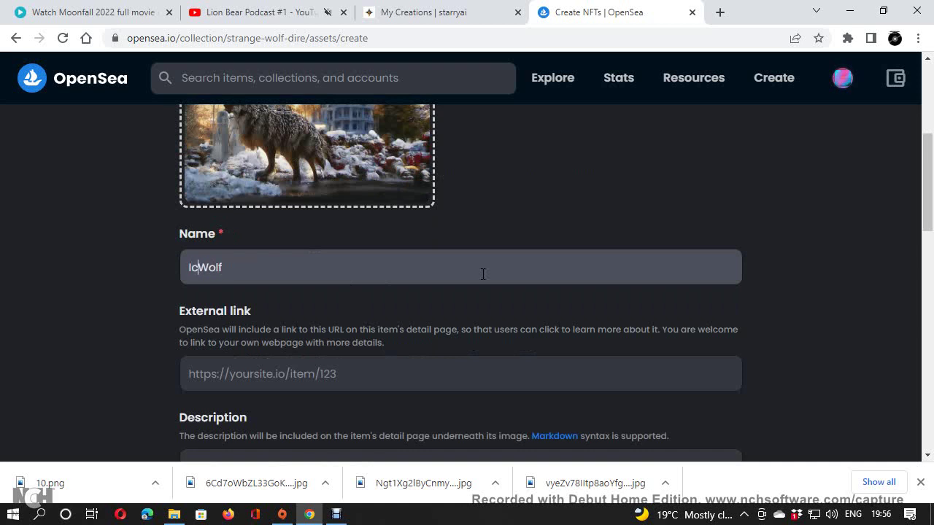
pyautogui.write('e')
pyautogui.click(483, 273)
pyautogui.write('King')
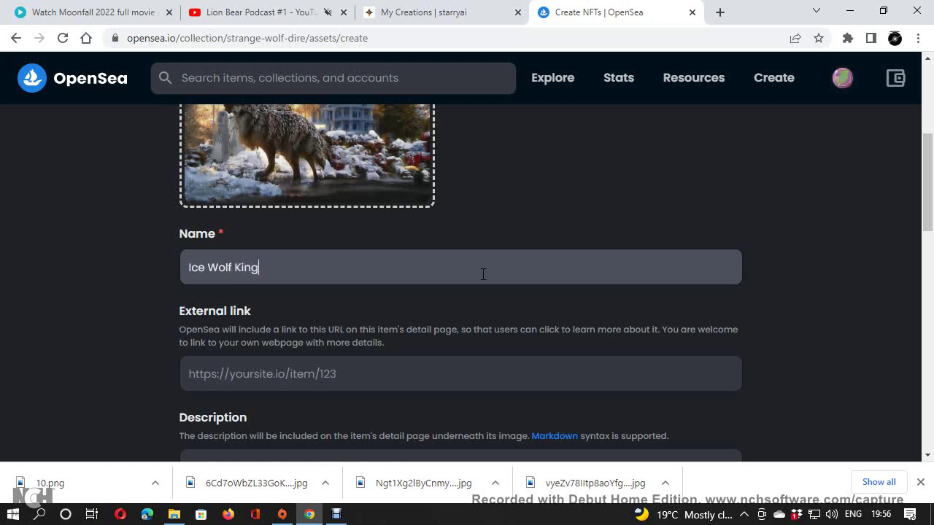
pyautogui.scroll(-3, 413, 399)
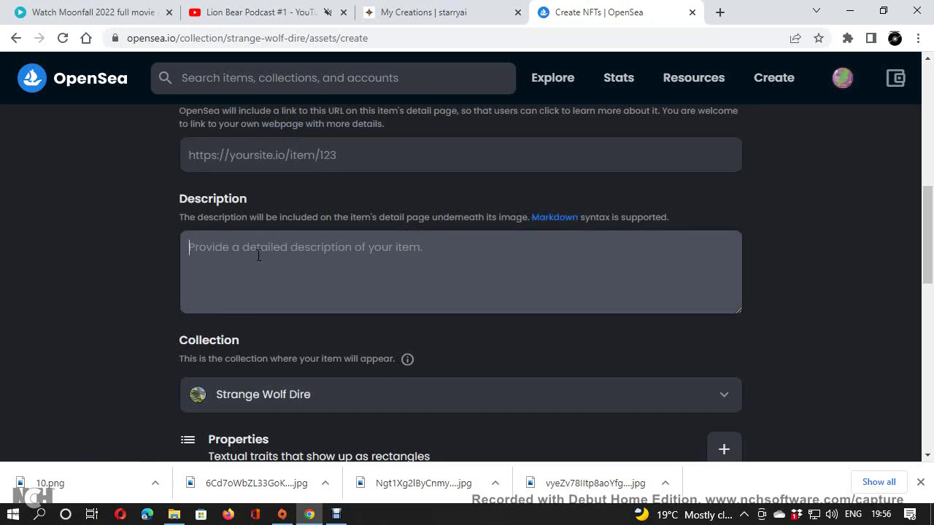
# Keep Polygon as the item's blockchain and set its supply to 100
pyautogui.scroll(-2, 274, 344)
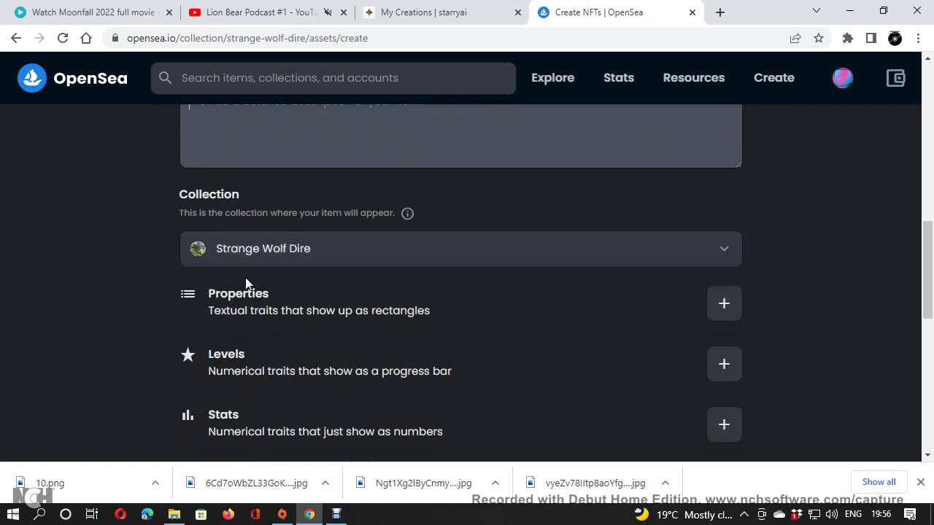
pyautogui.scroll(-3, 248, 285)
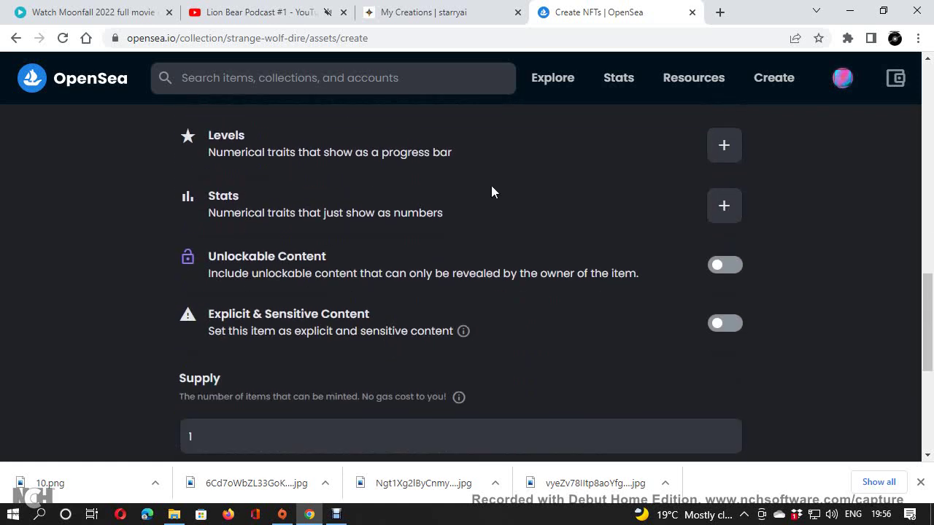
pyautogui.scroll(-2, 333, 322)
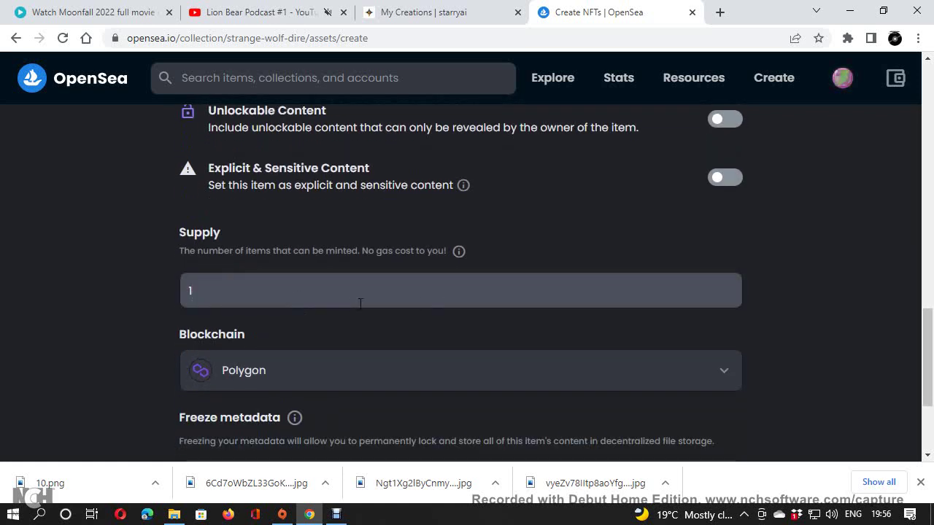
pyautogui.click(254, 385)
pyautogui.scroll(-1, 325, 380)
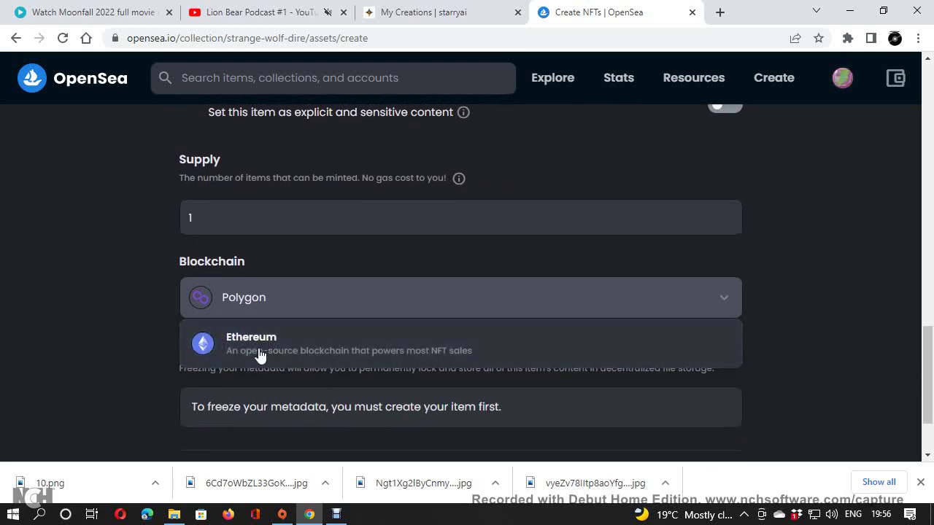
pyautogui.click(281, 300)
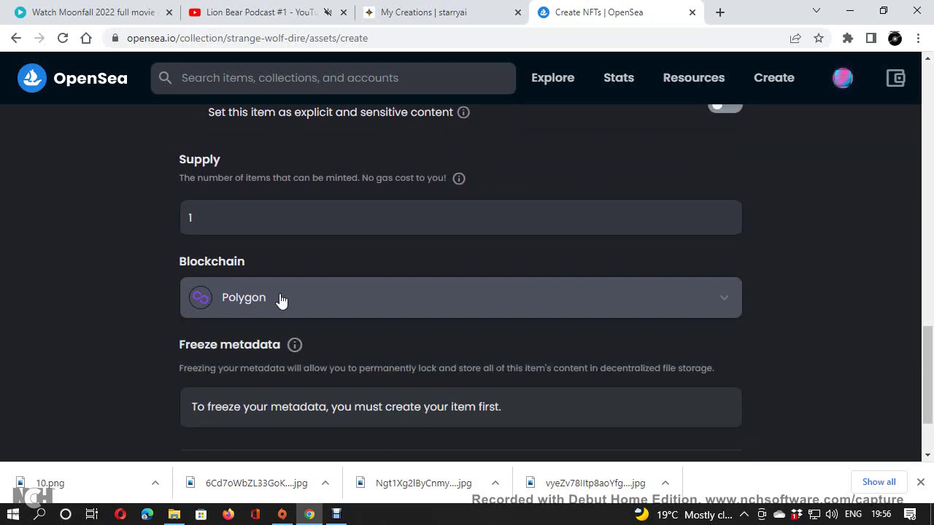
pyautogui.click(281, 300)
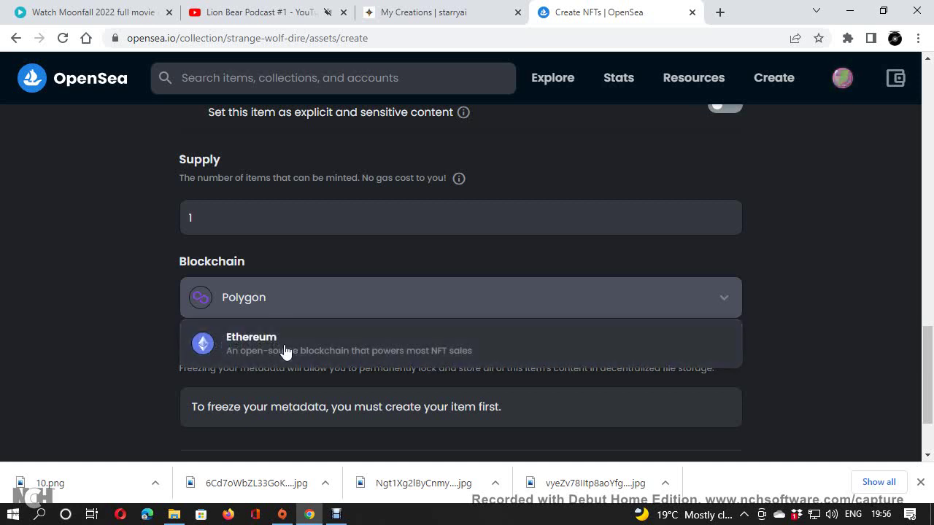
pyautogui.click(299, 259)
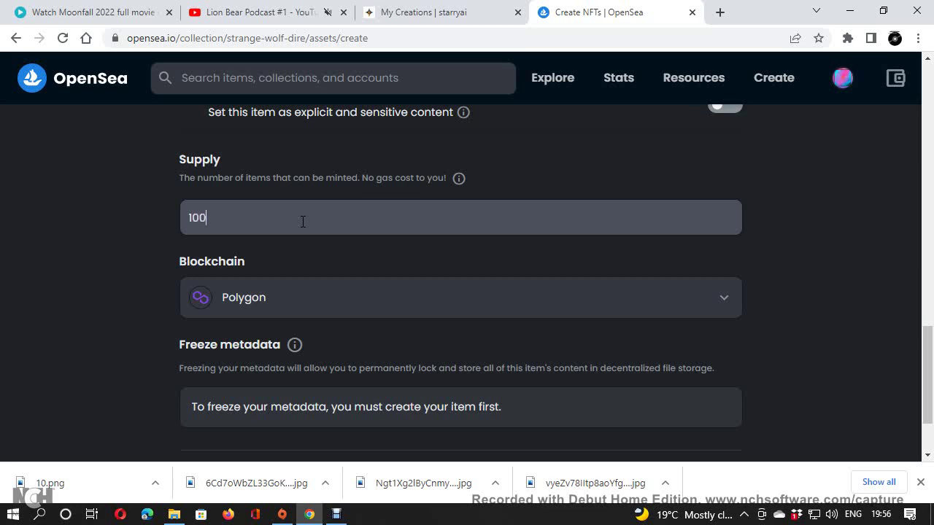
pyautogui.click(321, 223)
pyautogui.moveTo(198, 178); pyautogui.dragTo(447, 178)
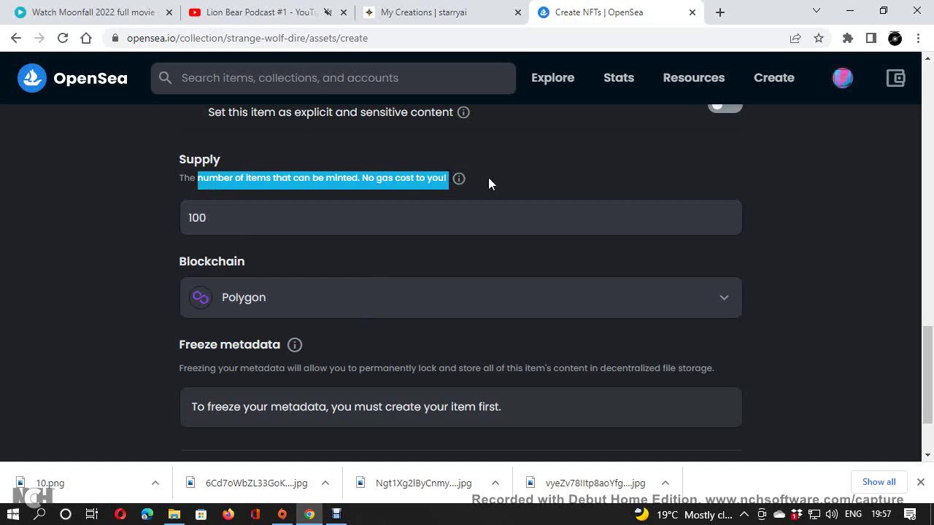
# Submit the completed Ice Wolf King item form for creation
pyautogui.click(533, 185)
pyautogui.scroll(-2, 364, 321)
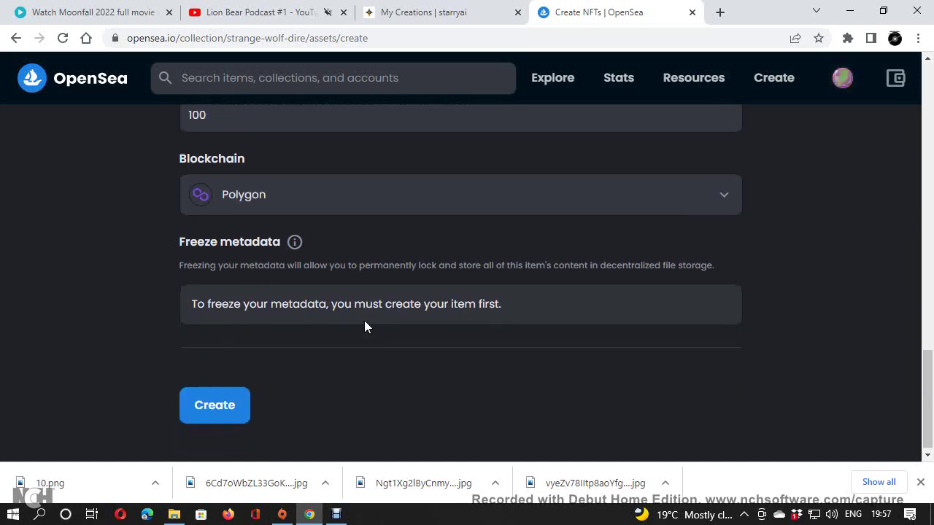
pyautogui.click(239, 401)
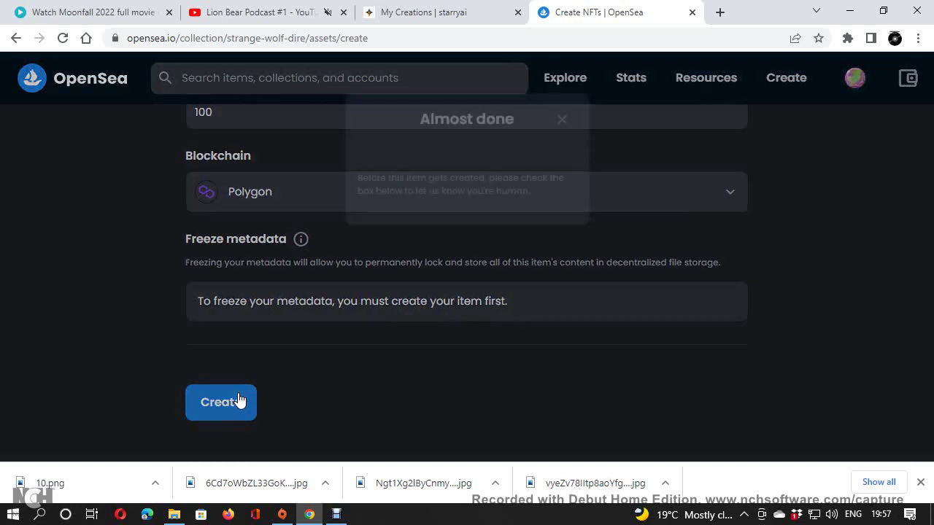
# Pass the reCAPTCHA by selecting the four traffic-light tiles and verifying
pyautogui.click(376, 234)
pyautogui.click(631, 242)
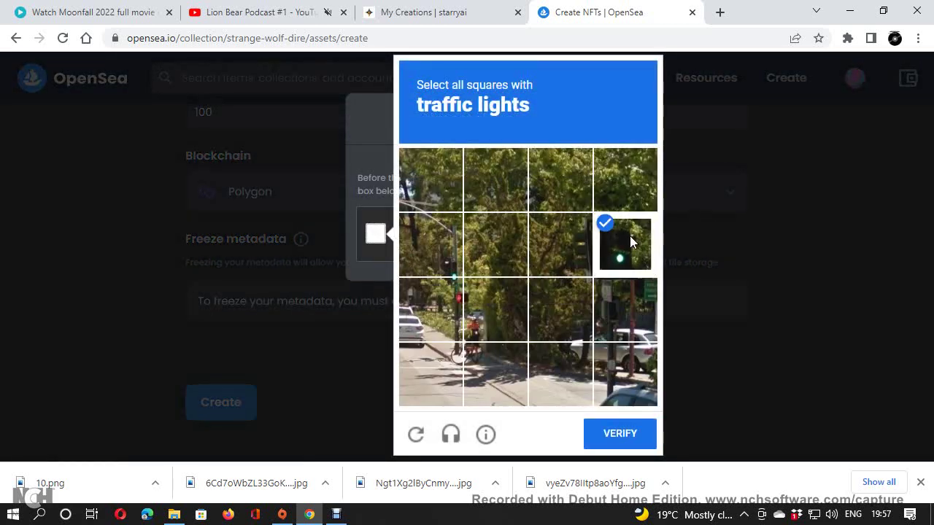
pyautogui.click(459, 307)
pyautogui.click(446, 252)
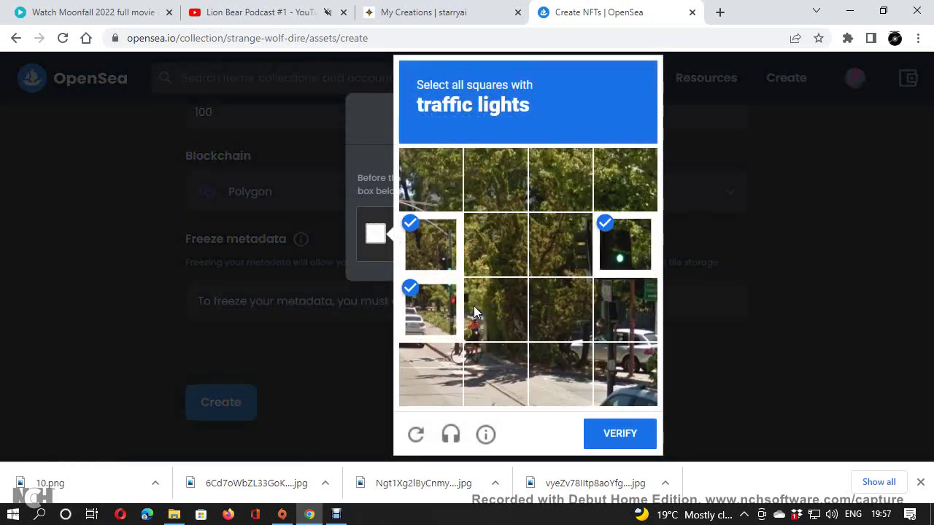
pyautogui.click(473, 306)
pyautogui.click(619, 435)
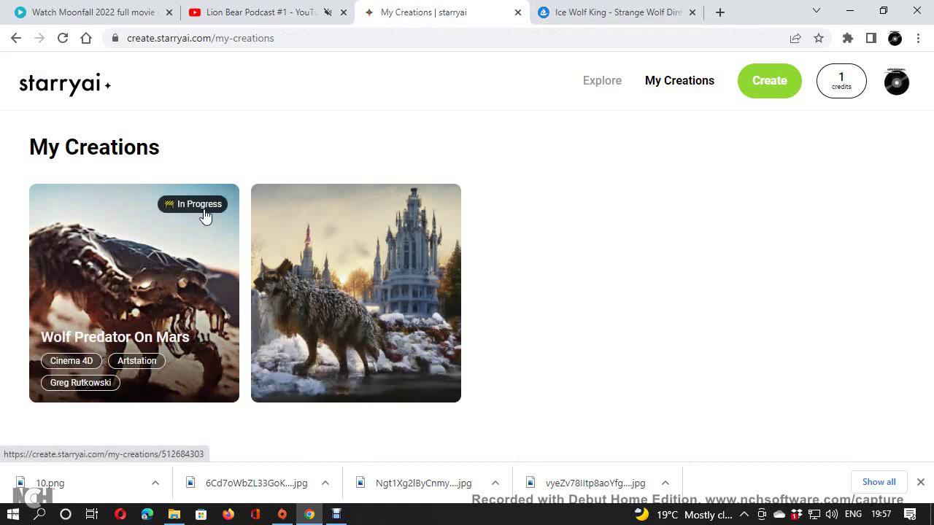
# Switch back to the OpenSea tab showing the Ice Wolf King creation confirmation
pyautogui.click(650, 8)
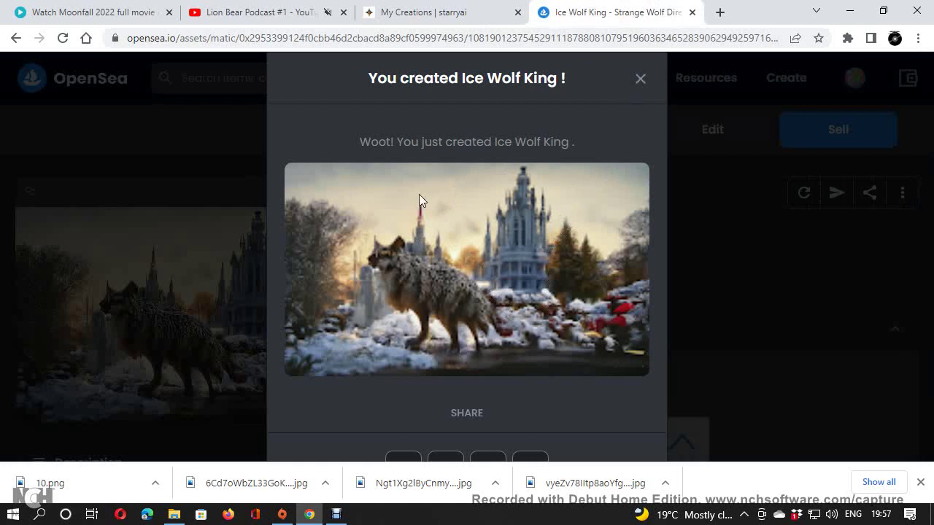
# Close the Ice Wolf King creation message and briefly check the wallet balance panel
pyautogui.click(641, 79)
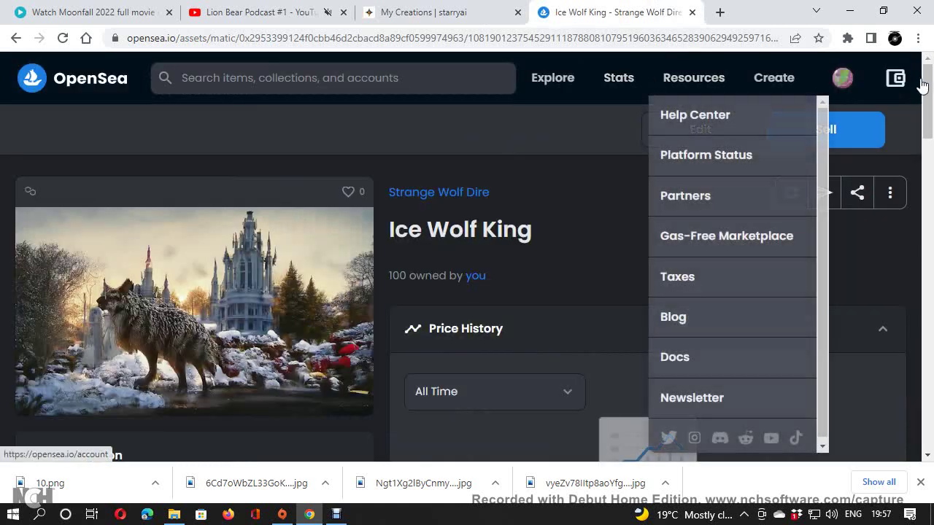
pyautogui.click(896, 80)
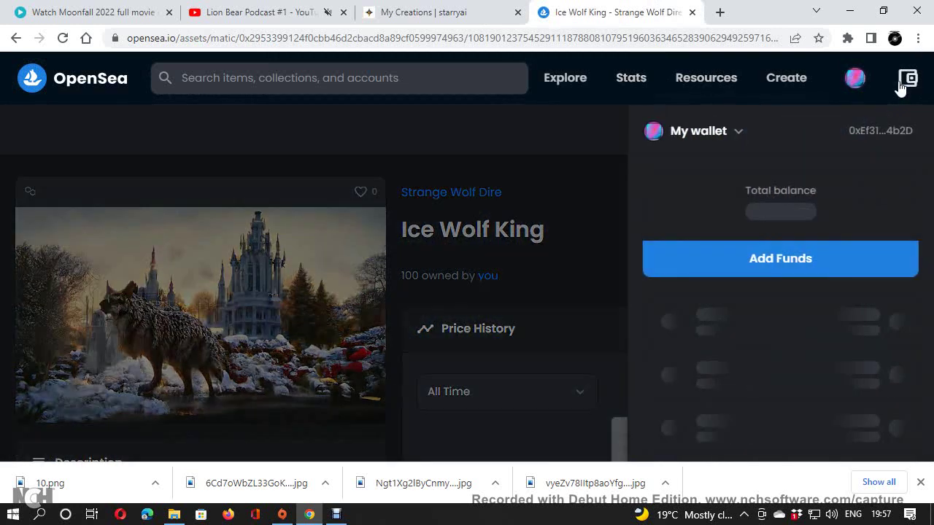
pyautogui.click(896, 81)
pyautogui.scroll(-2, 479, 324)
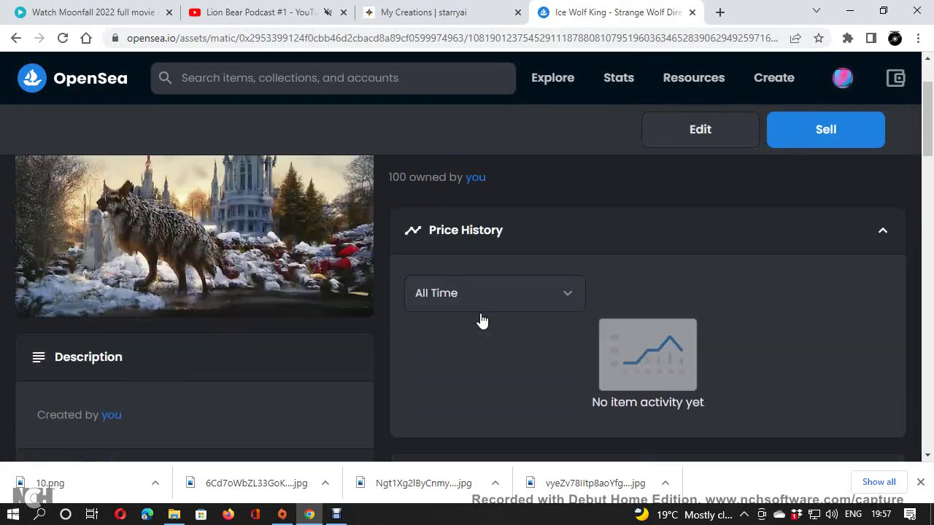
pyautogui.scroll(2, 479, 323)
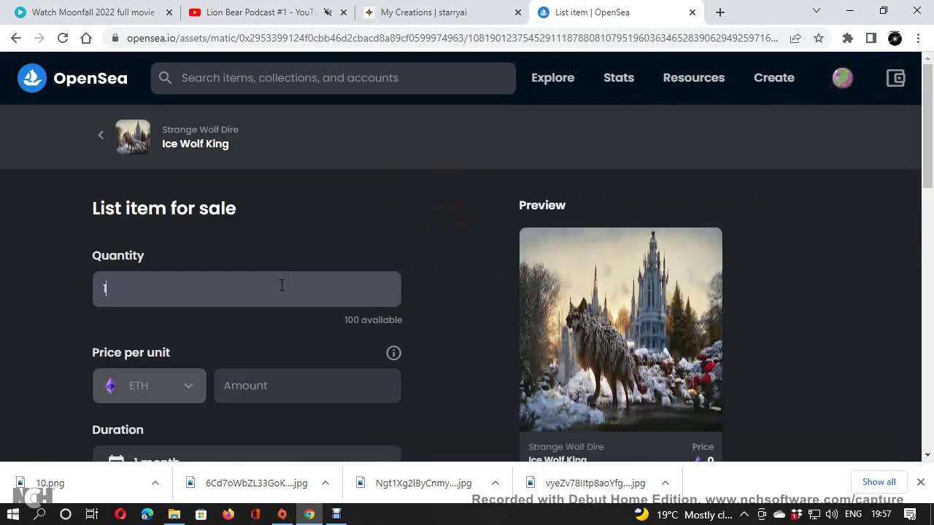
# Set the sale quantity to 100 and the unit price to 0.0031 ETH
pyautogui.click(281, 286)
pyautogui.write('00')
pyautogui.click(278, 393)
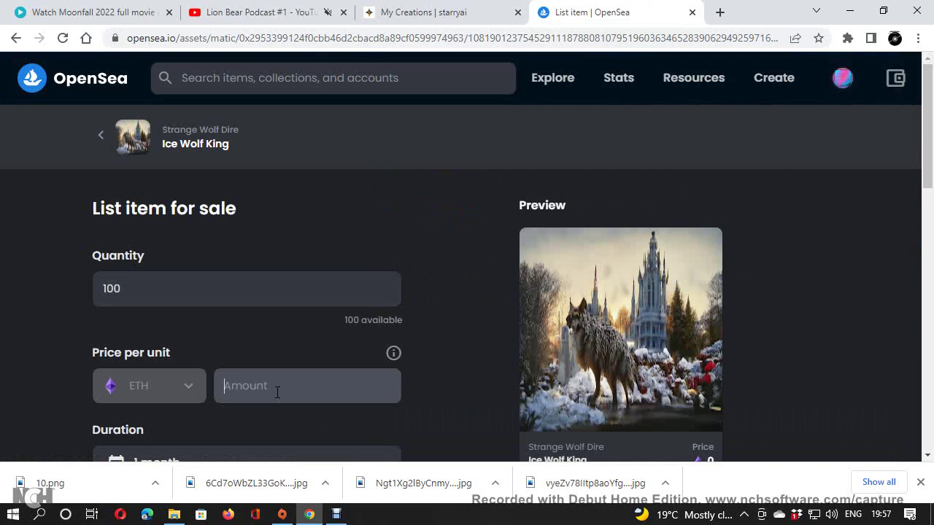
pyautogui.write('0.003')
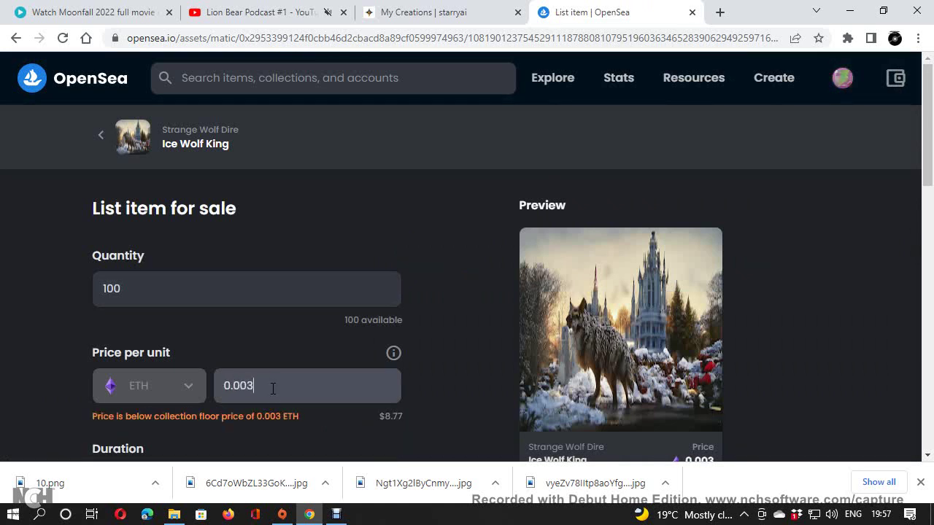
pyautogui.press('BackSpace')
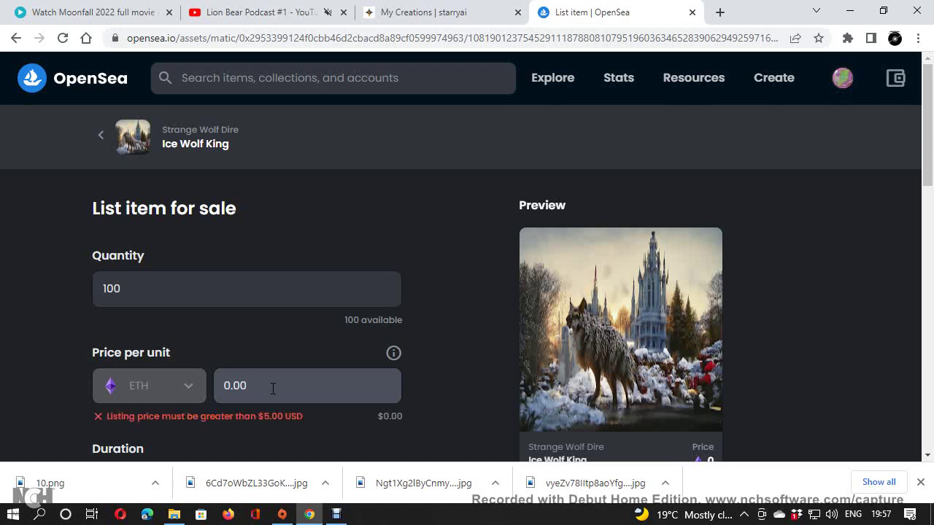
pyautogui.write('35')
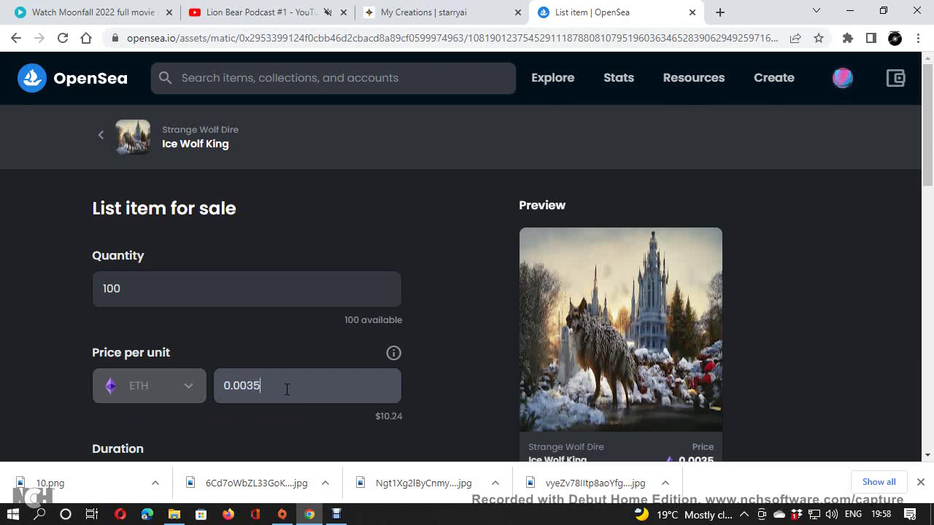
pyautogui.scroll(-2, 286, 389)
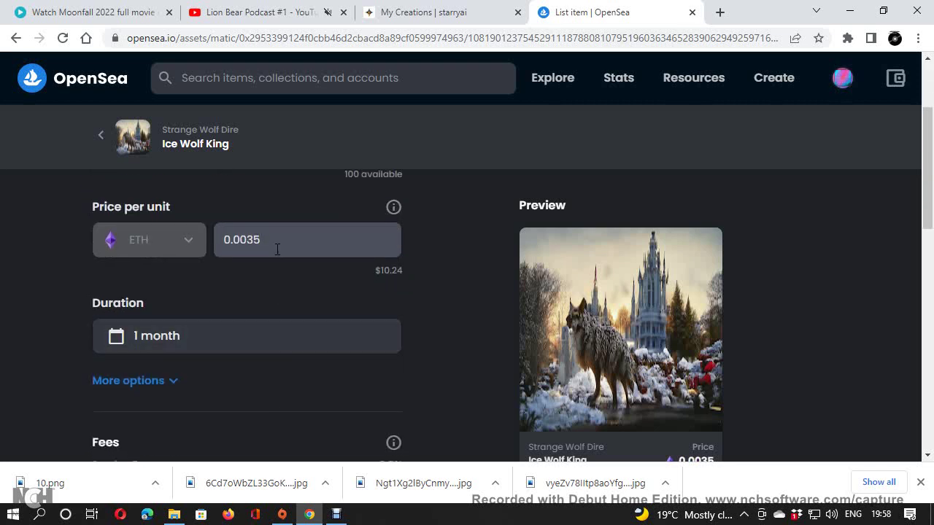
pyautogui.press('BackSpace')
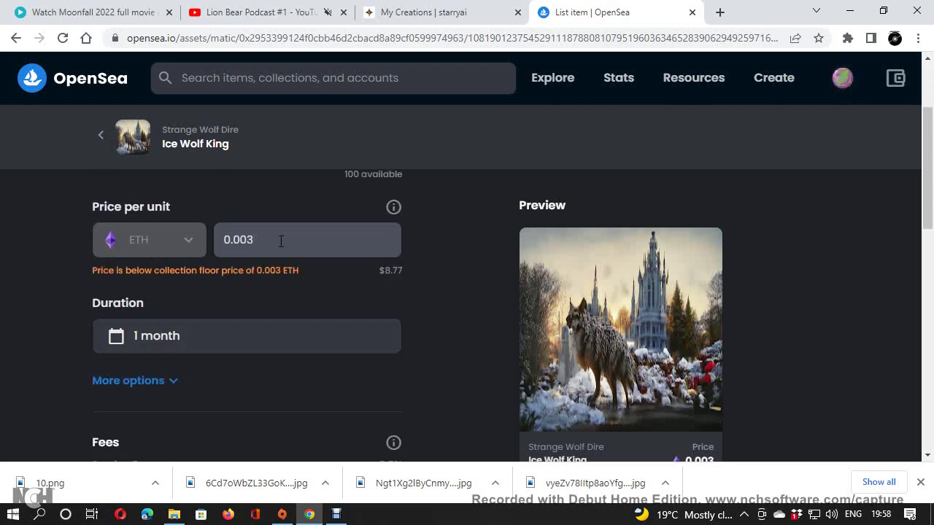
pyautogui.write('1')
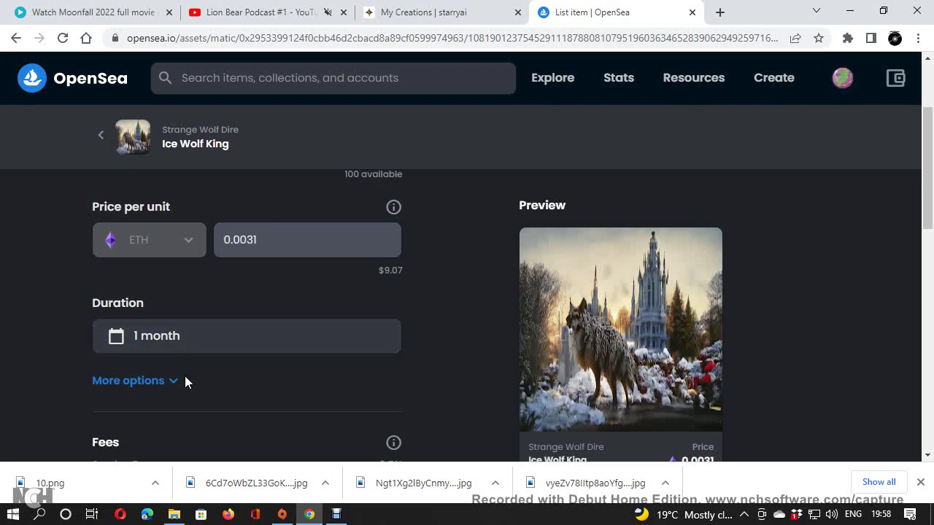
# Submit the one-month Ice Wolf King listing with Complete listing
pyautogui.scroll(-1, 182, 379)
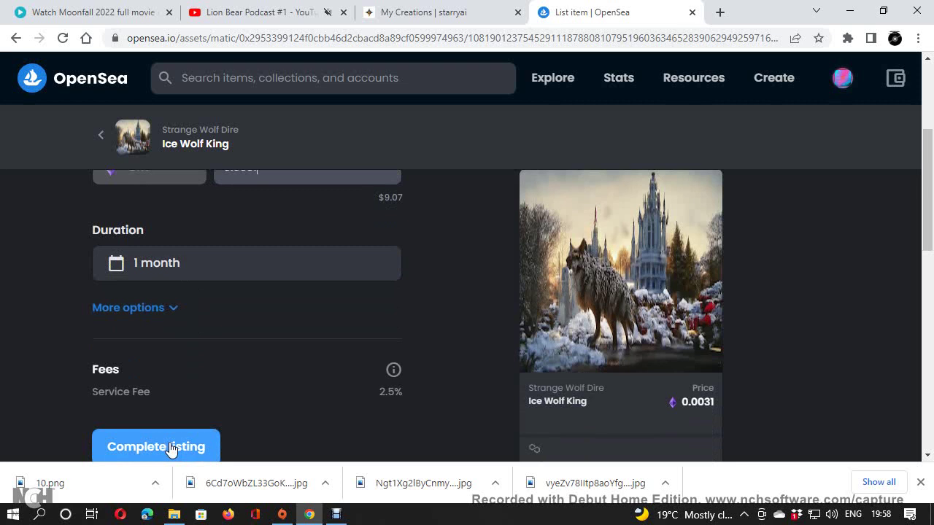
pyautogui.scroll(3, 266, 406)
pyautogui.scroll(-3, 266, 403)
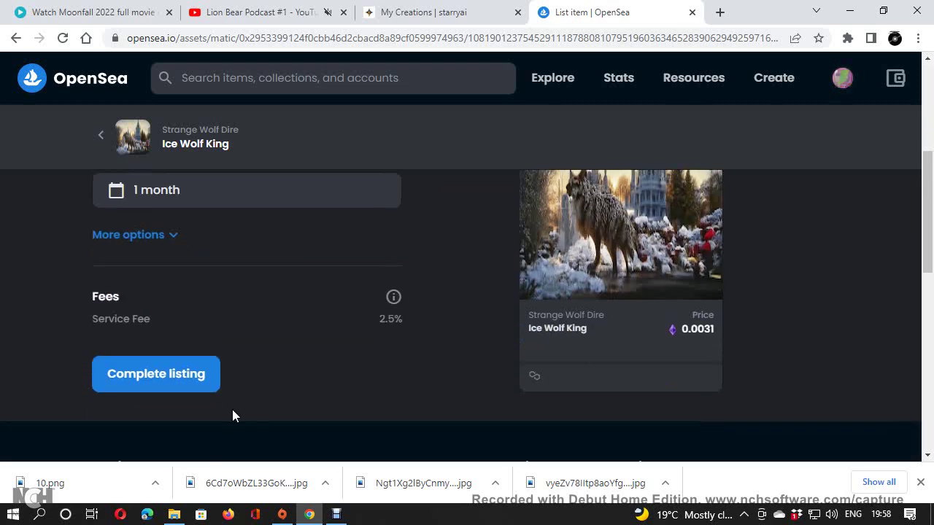
pyautogui.click(196, 377)
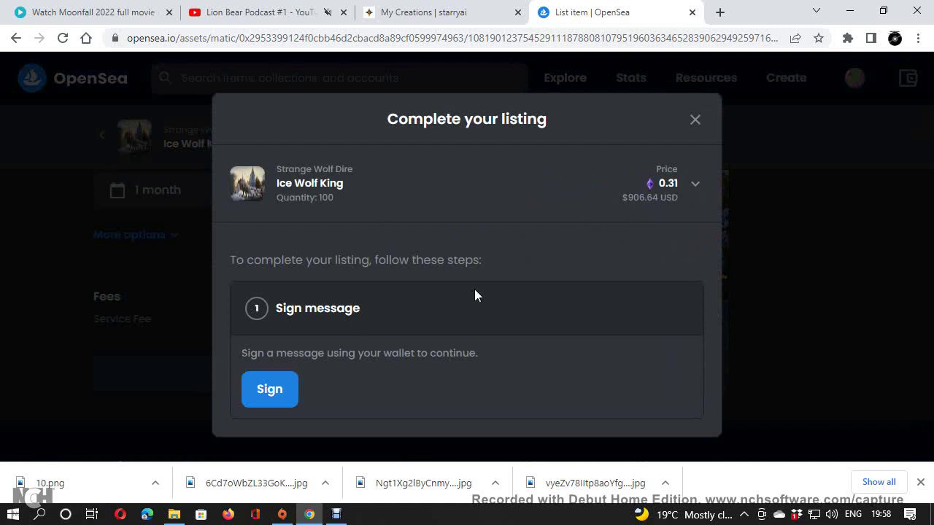
# Sign the Ice Wolf King listing in MetaMask and close the 'Your NFT is listed!' message
pyautogui.click(269, 390)
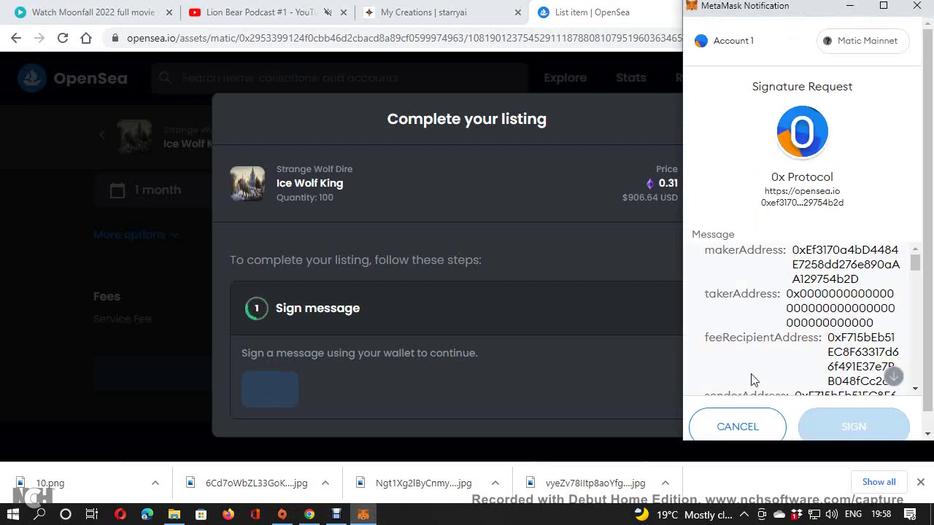
pyautogui.scroll(-10, 759, 380)
pyautogui.click(832, 416)
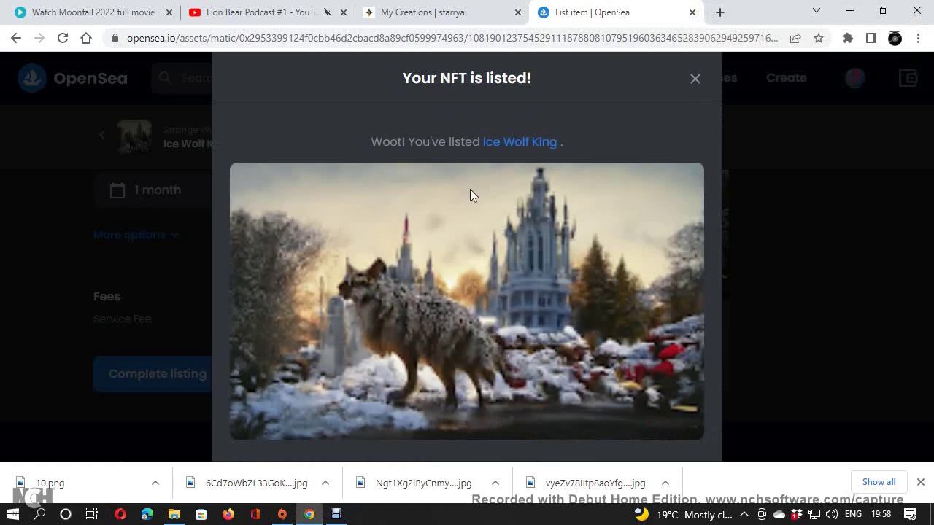
pyautogui.click(696, 80)
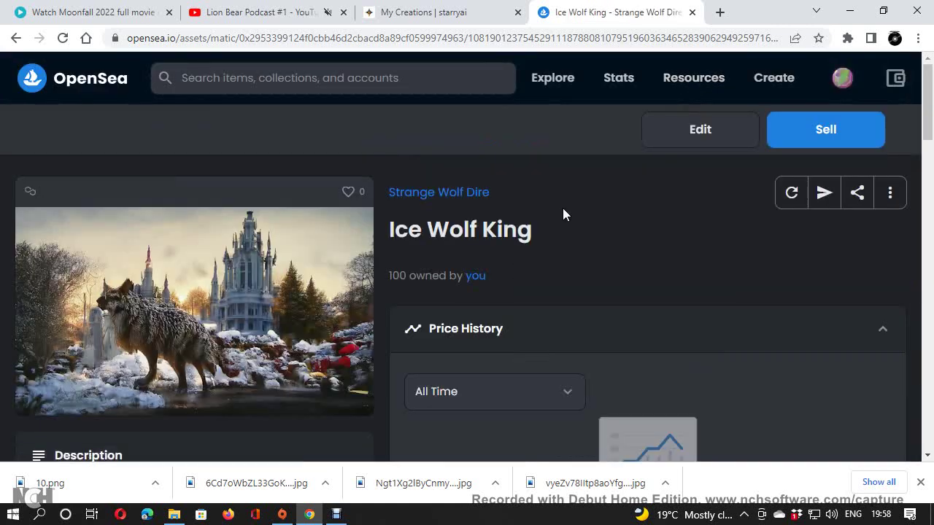
pyautogui.scroll(-2, 563, 210)
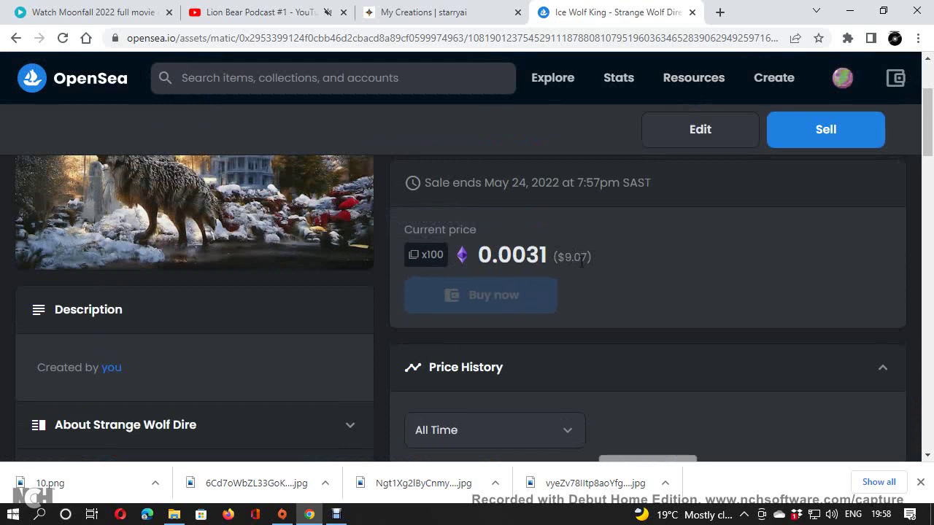
pyautogui.scroll(2, 668, 270)
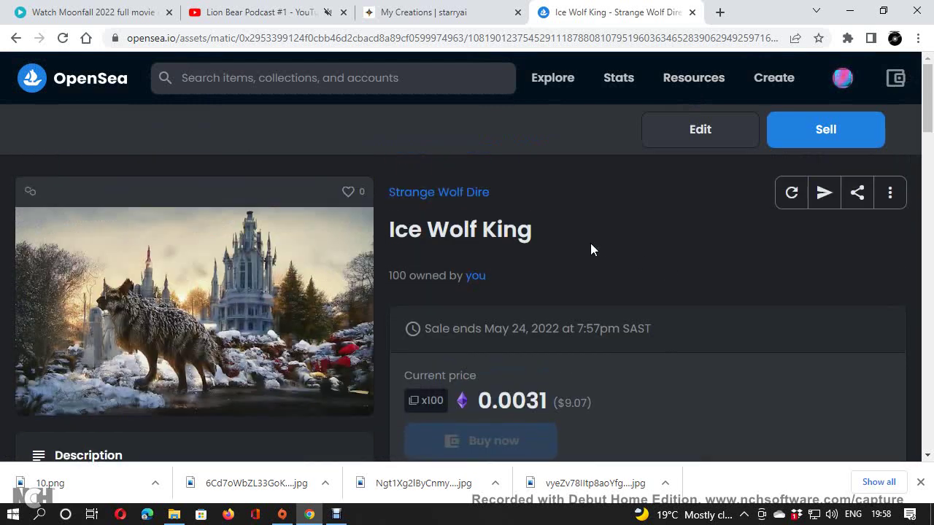
pyautogui.moveTo(843, 79)
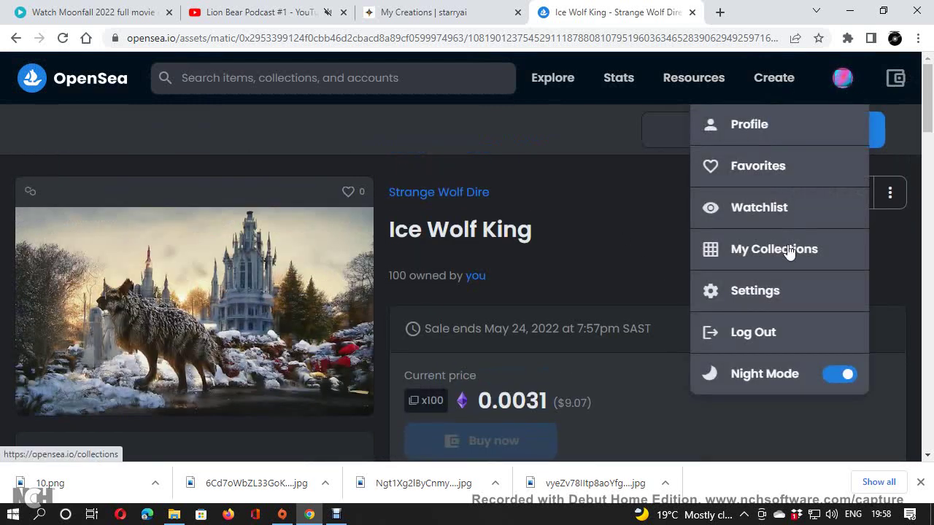
pyautogui.click(788, 250)
pyautogui.scroll(-1, 456, 268)
pyautogui.scroll(-2, 455, 273)
pyautogui.scroll(-1, 365, 321)
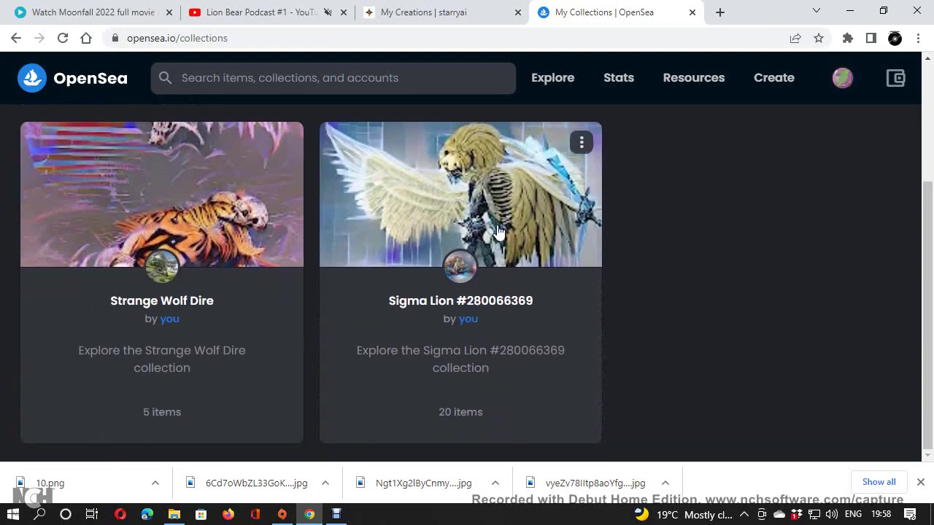
pyautogui.click(235, 261)
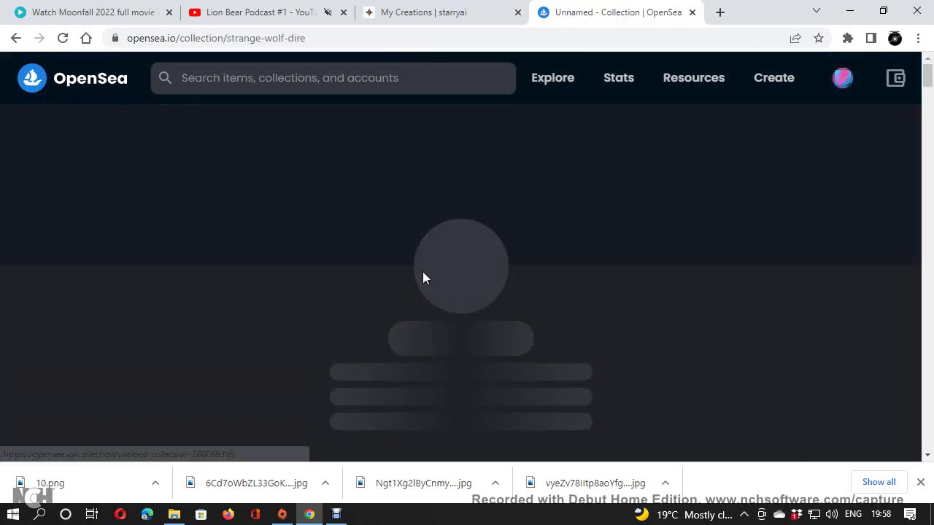
pyautogui.scroll(-6, 298, 291)
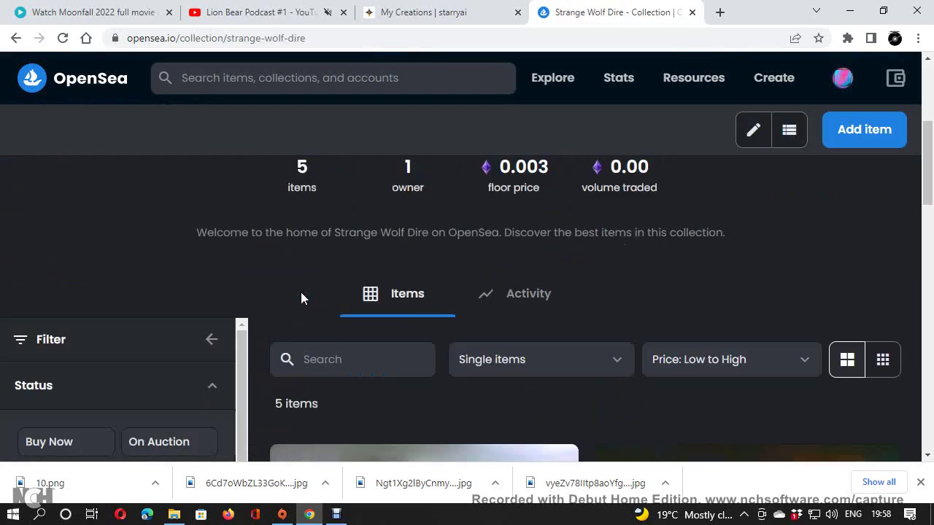
pyautogui.scroll(-10, 303, 293)
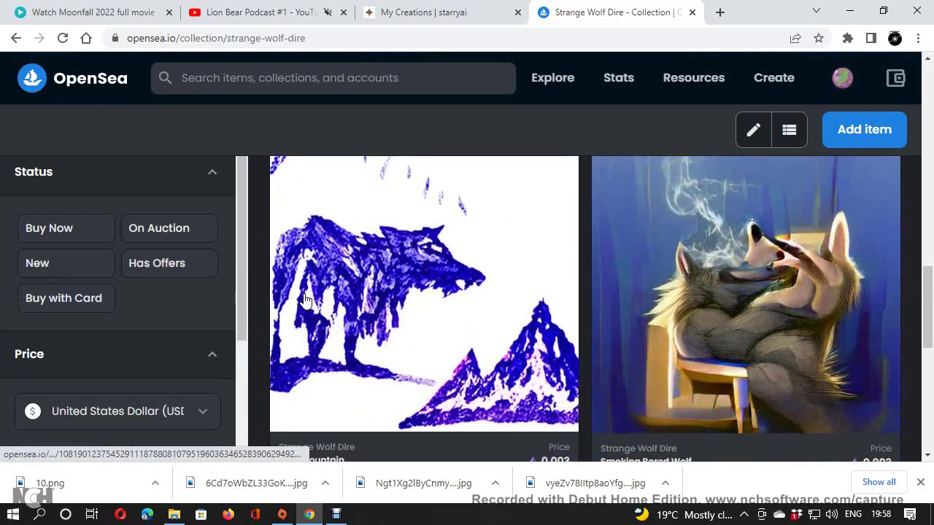
pyautogui.scroll(-1, 306, 303)
pyautogui.scroll(8, 306, 303)
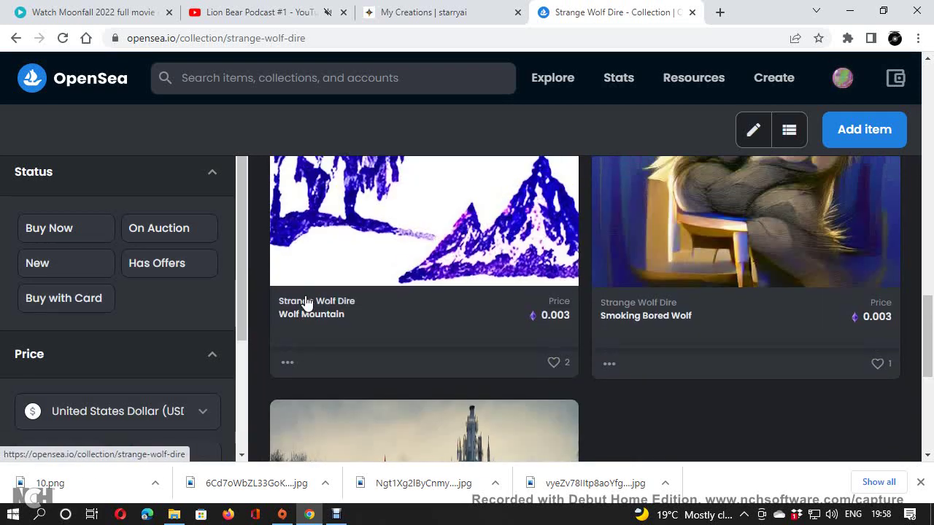
pyautogui.scroll(10, 306, 303)
pyautogui.scroll(-3, 307, 302)
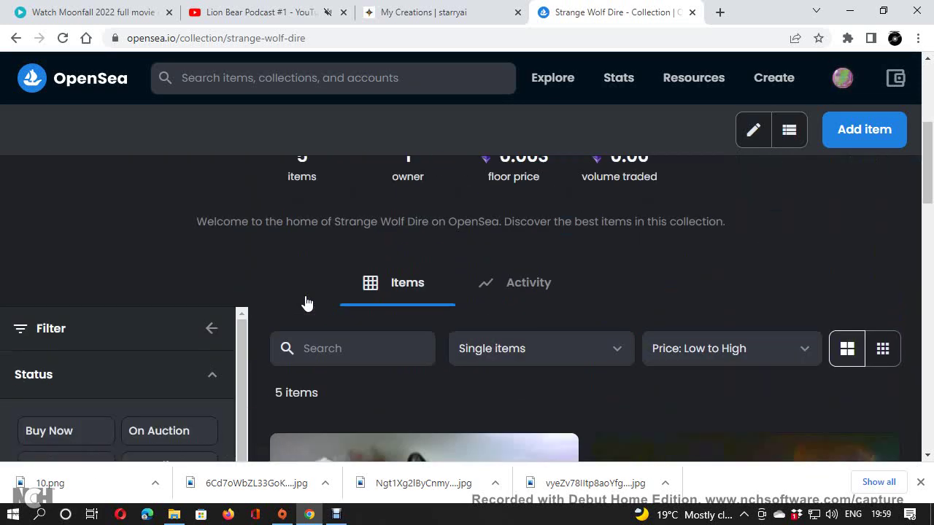
pyautogui.scroll(-6, 305, 302)
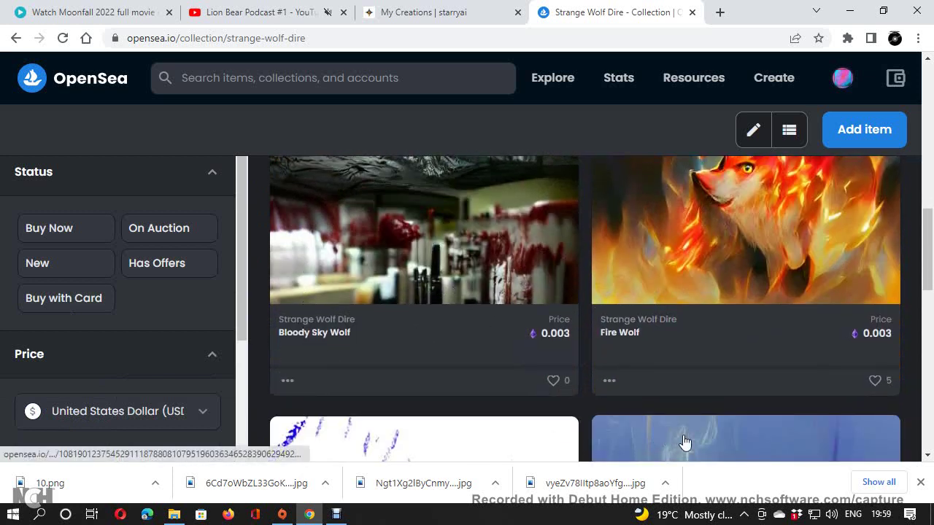
pyautogui.scroll(-3, 534, 403)
pyautogui.scroll(-5, 534, 404)
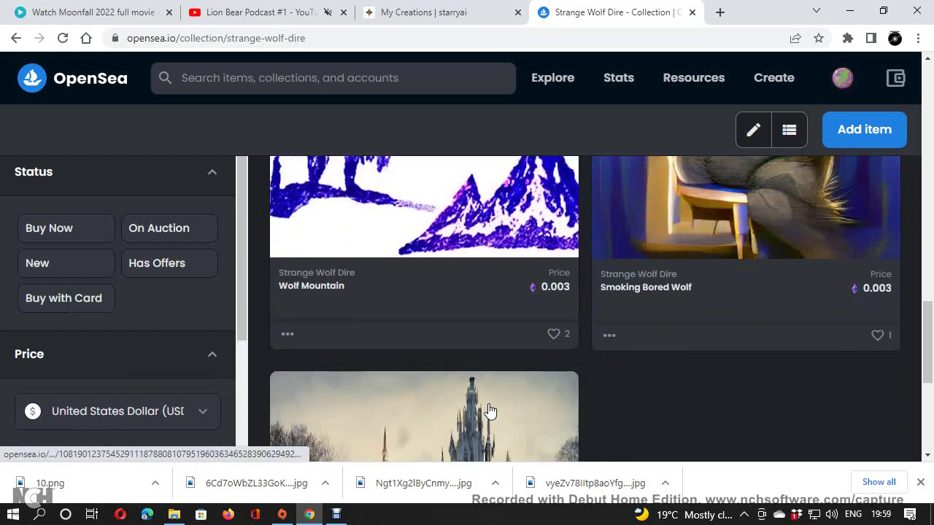
pyautogui.scroll(-3, 485, 410)
pyautogui.scroll(2, 485, 410)
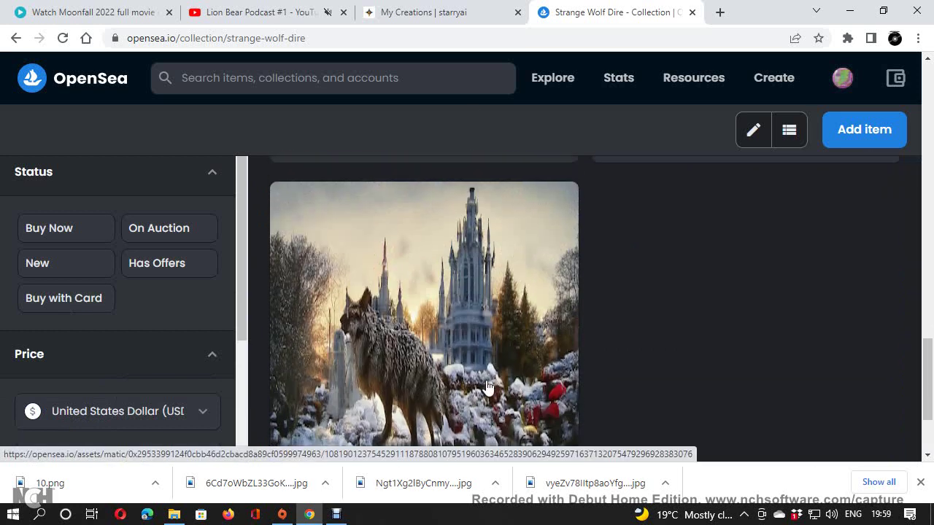
# Download the Wolf Predator On Mars image from starryai My Creations as 10 (1).png
pyautogui.click(436, 13)
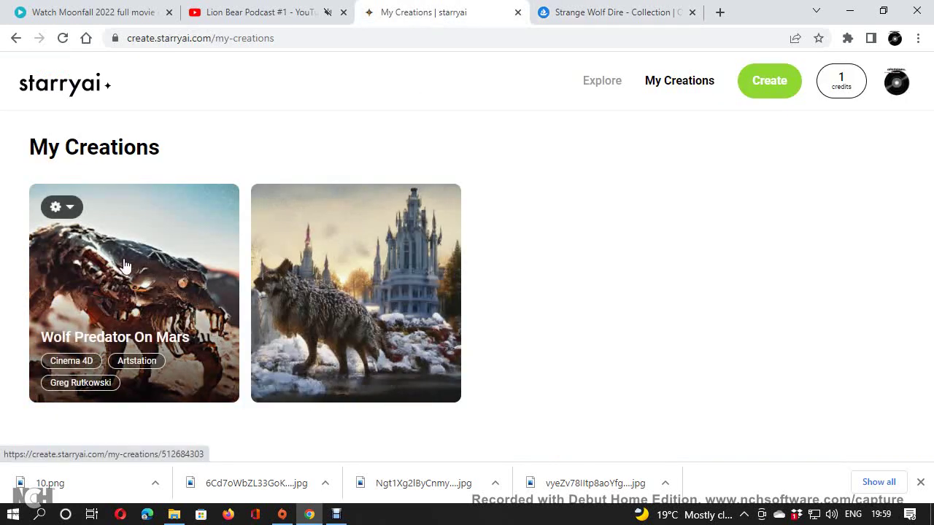
pyautogui.click(67, 208)
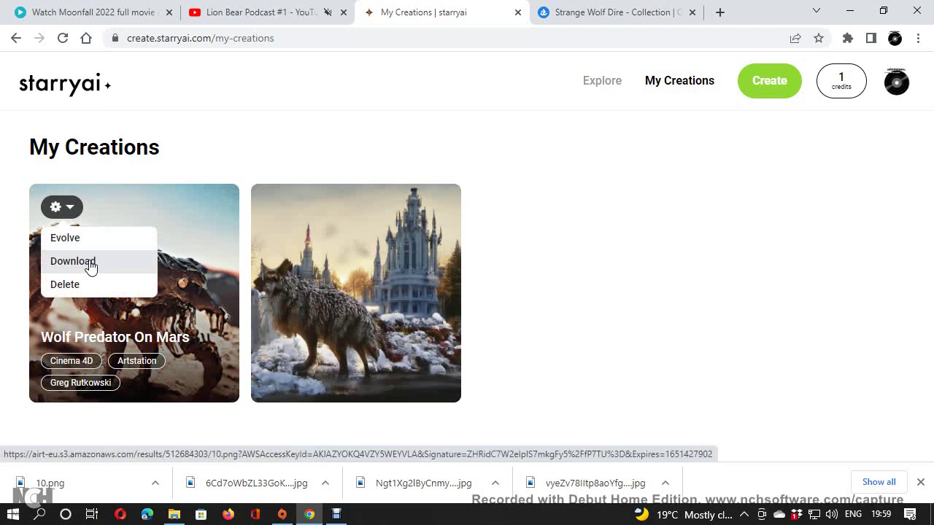
pyautogui.click(89, 267)
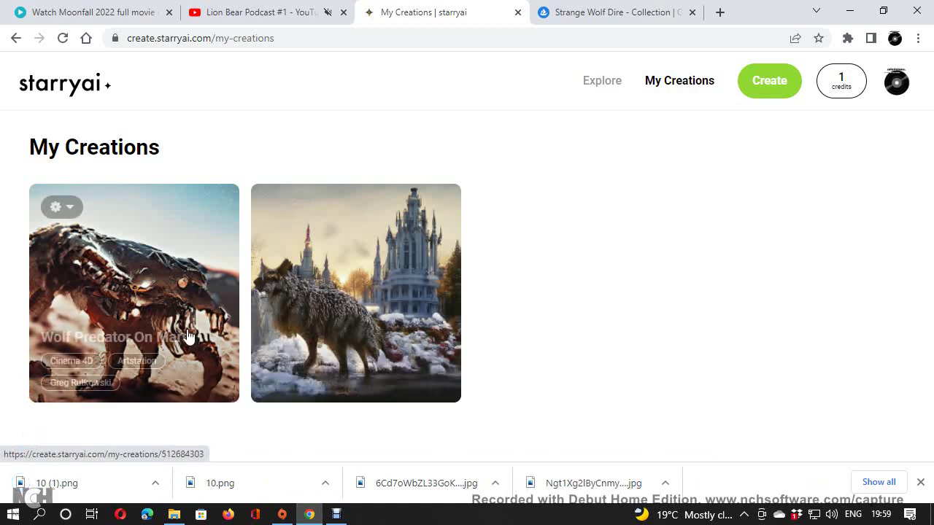
# Start a new Strange Wolf Dire item and upload the image 10 (1).png
pyautogui.click(600, 8)
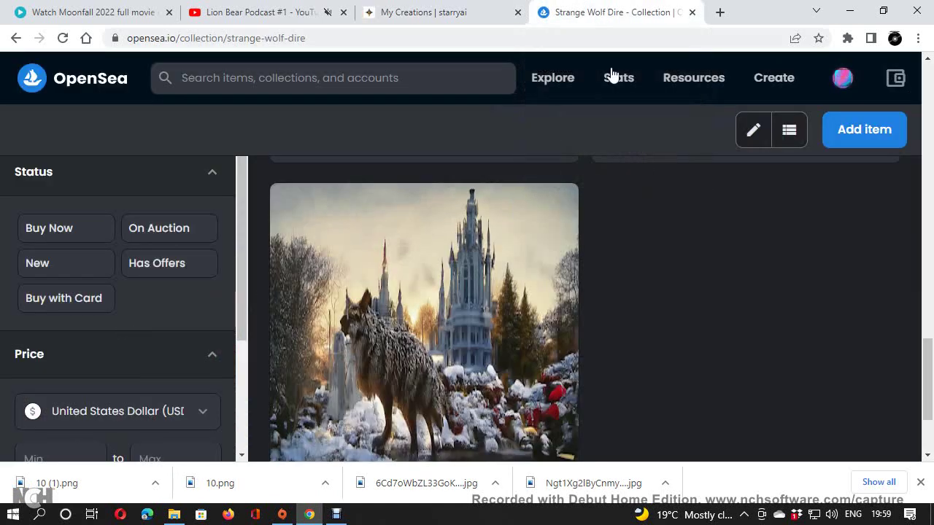
pyautogui.click(863, 131)
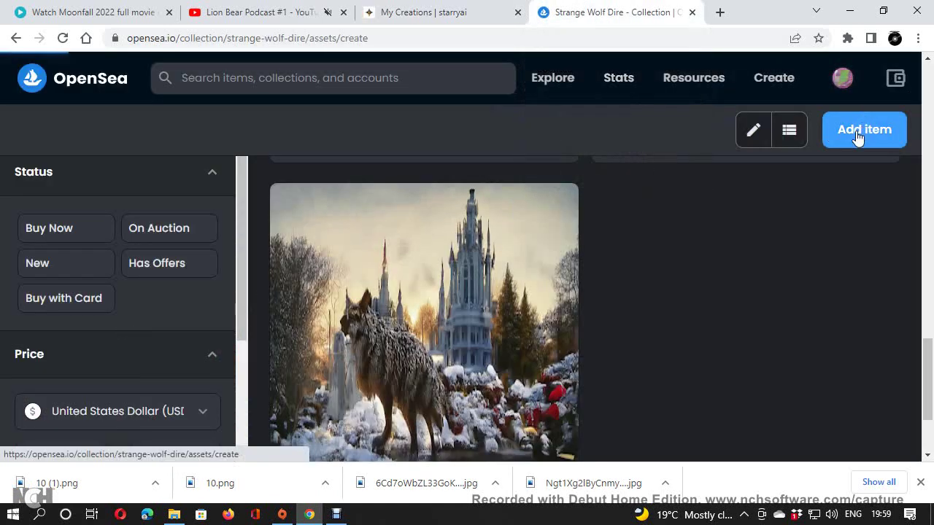
pyautogui.click(309, 358)
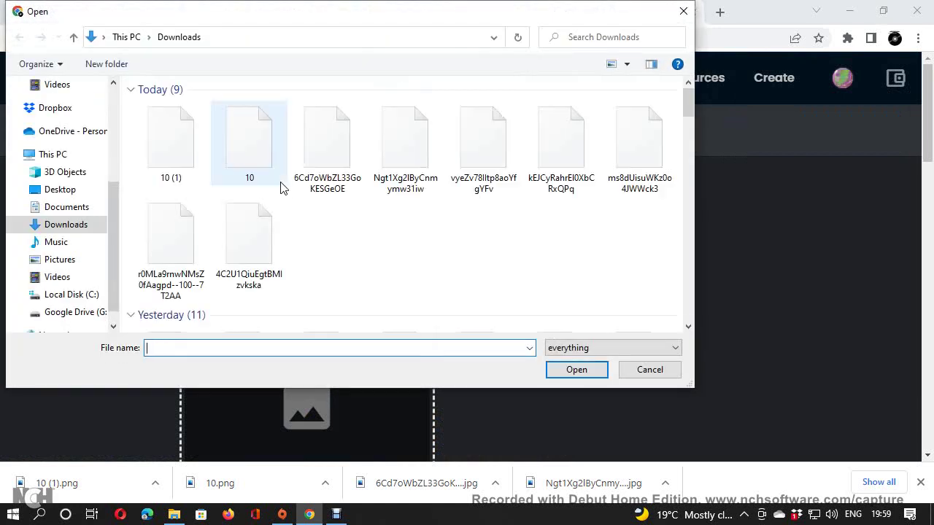
pyautogui.click(170, 159)
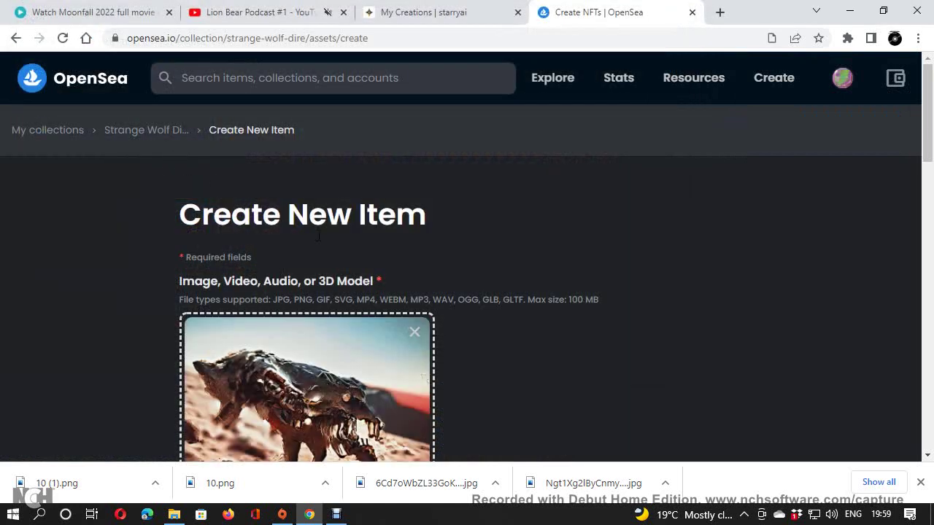
pyautogui.scroll(-3, 474, 321)
# Name the new item 'Predator Wolf' and scroll to the form's end
pyautogui.click(352, 353)
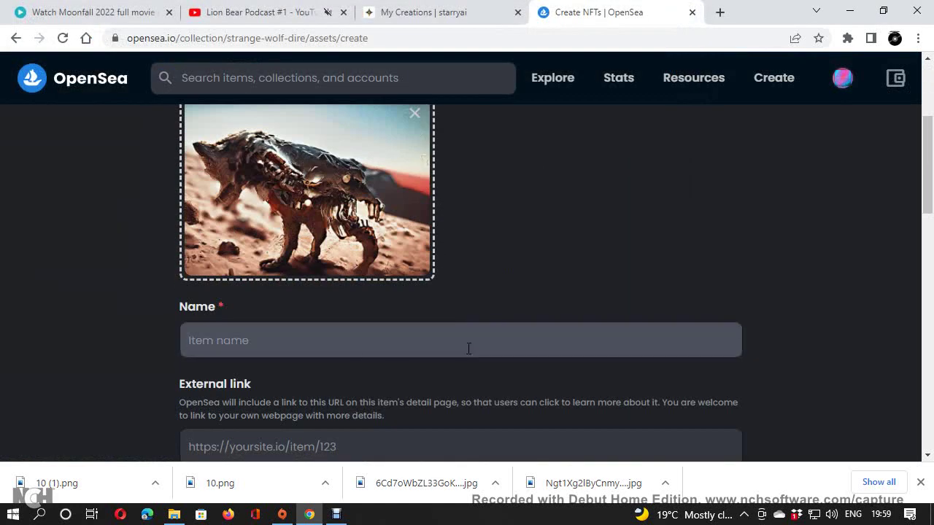
pyautogui.write('Predator Wolf')
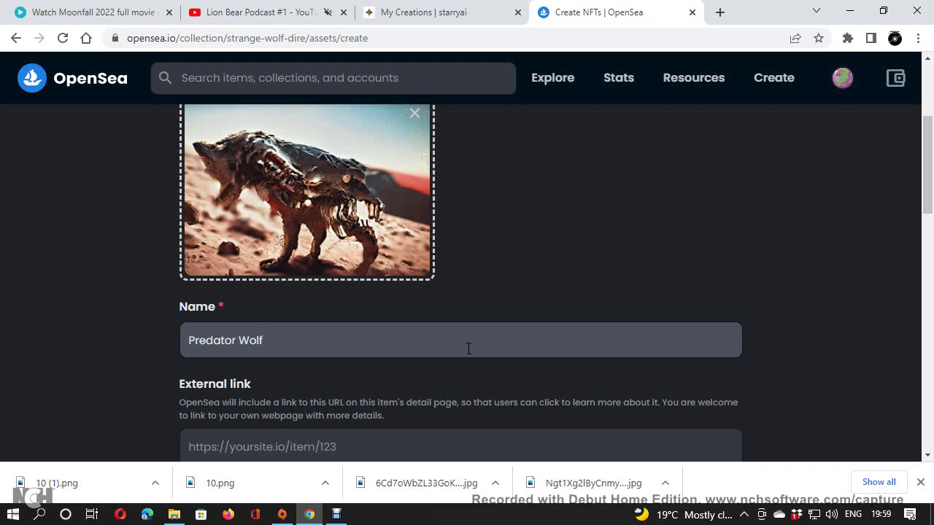
pyautogui.scroll(-5, 469, 348)
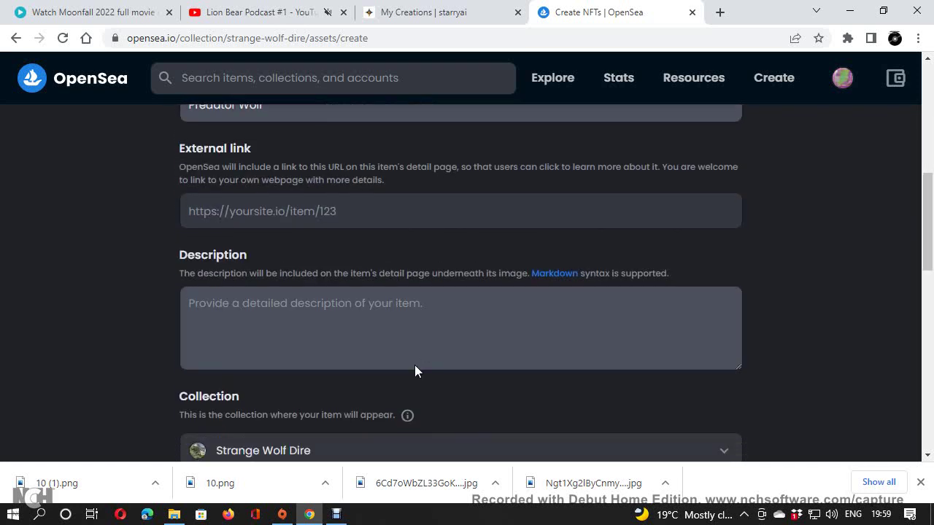
pyautogui.scroll(-5, 389, 353)
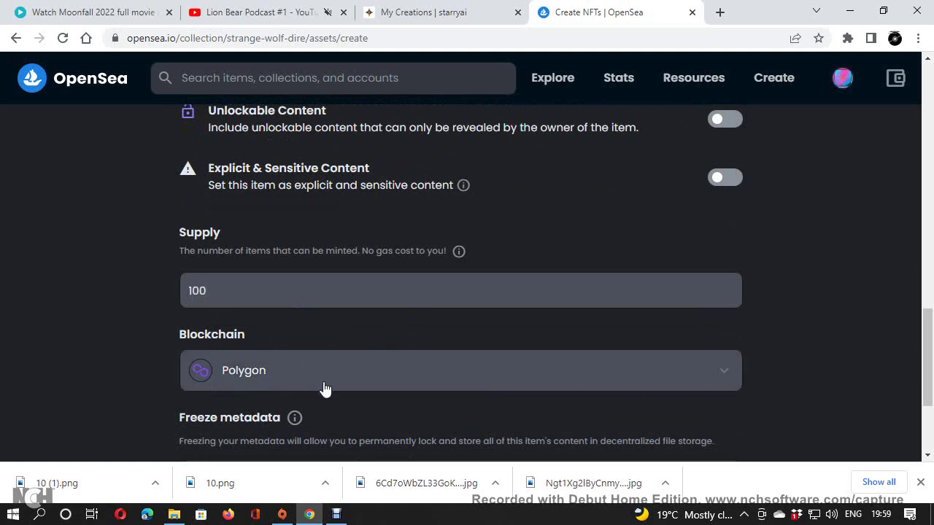
pyautogui.scroll(-2, 324, 382)
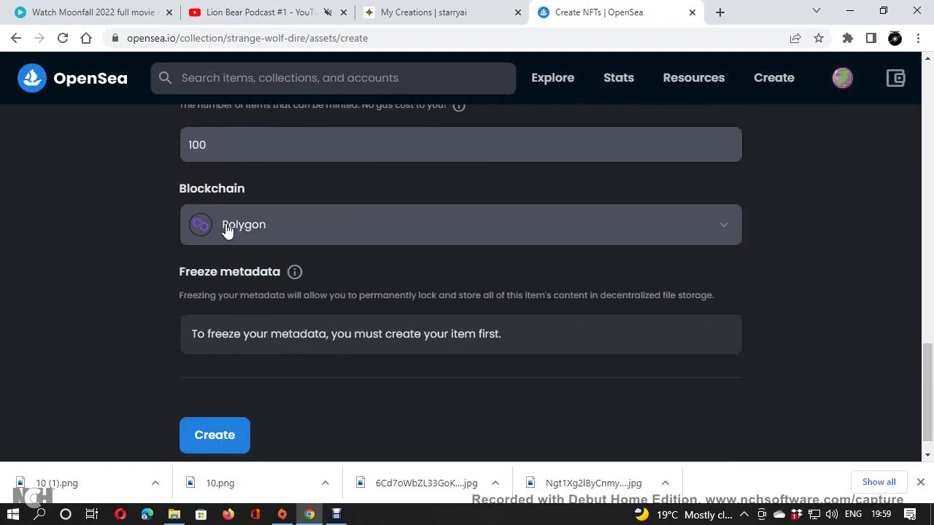
# Submit Predator Wolf and pass the check by selecting the eight crosswalk tiles
pyautogui.click(220, 438)
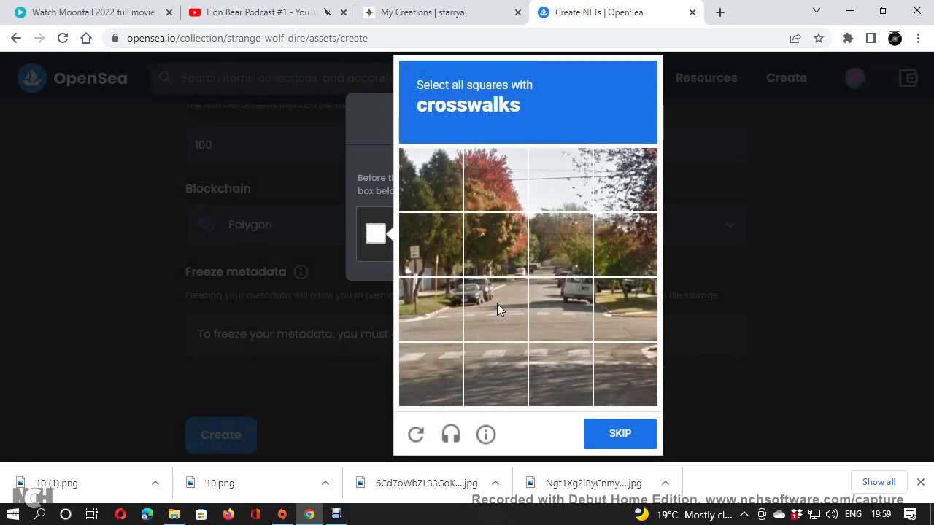
pyautogui.click(515, 314)
pyautogui.click(438, 315)
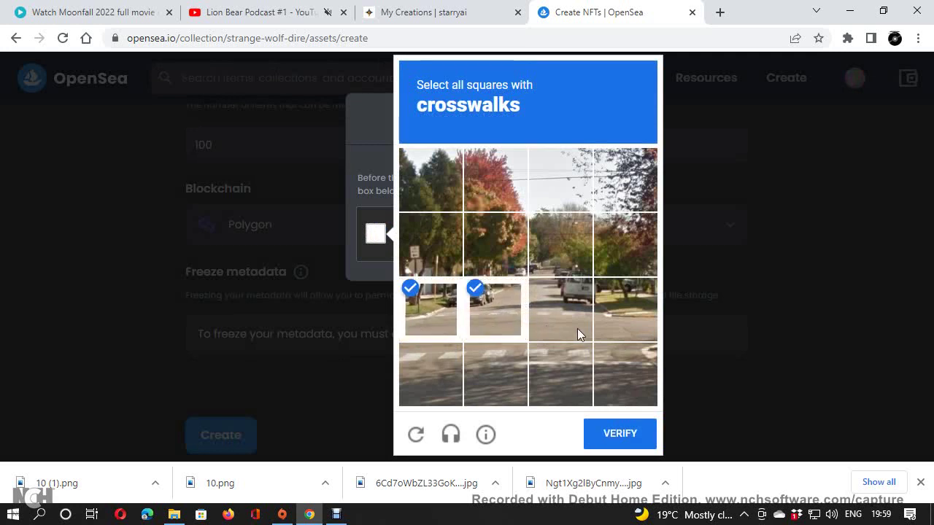
pyautogui.click(578, 329)
pyautogui.click(643, 321)
pyautogui.click(452, 389)
pyautogui.click(497, 378)
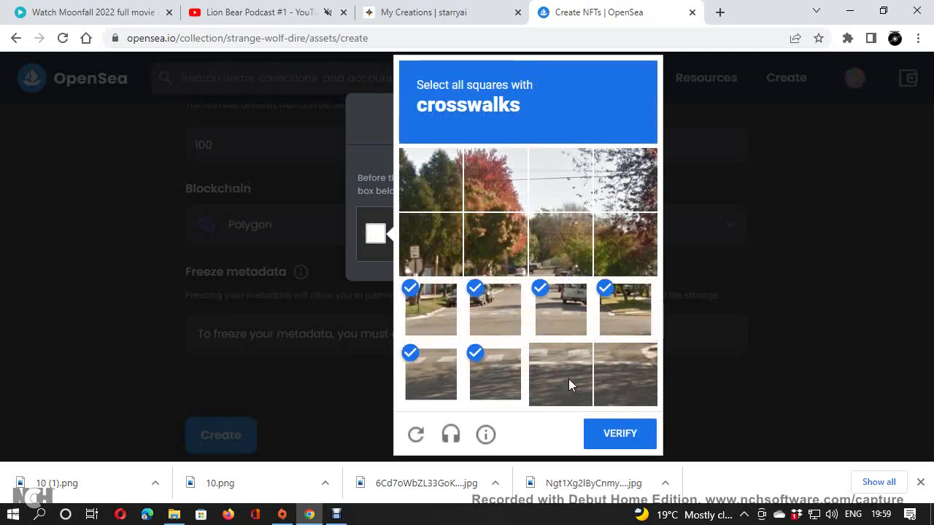
pyautogui.click(568, 379)
pyautogui.click(609, 377)
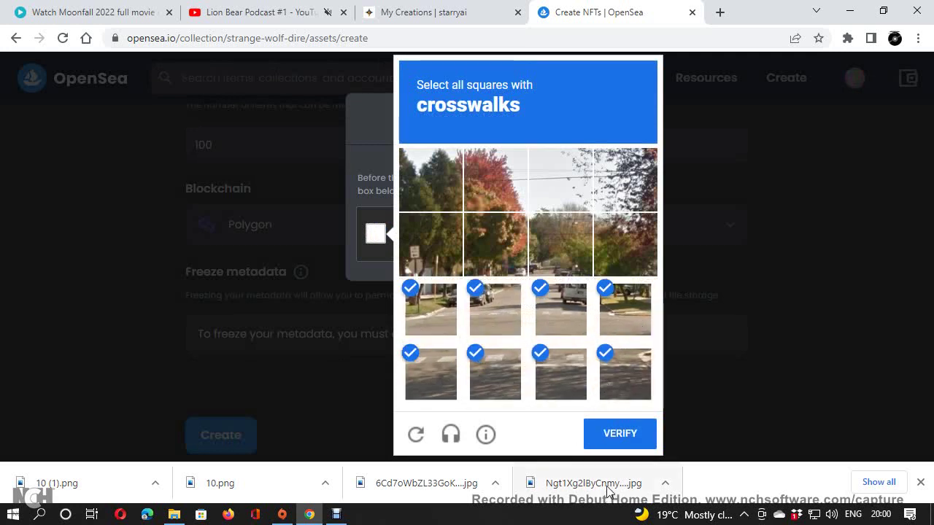
pyautogui.click(618, 435)
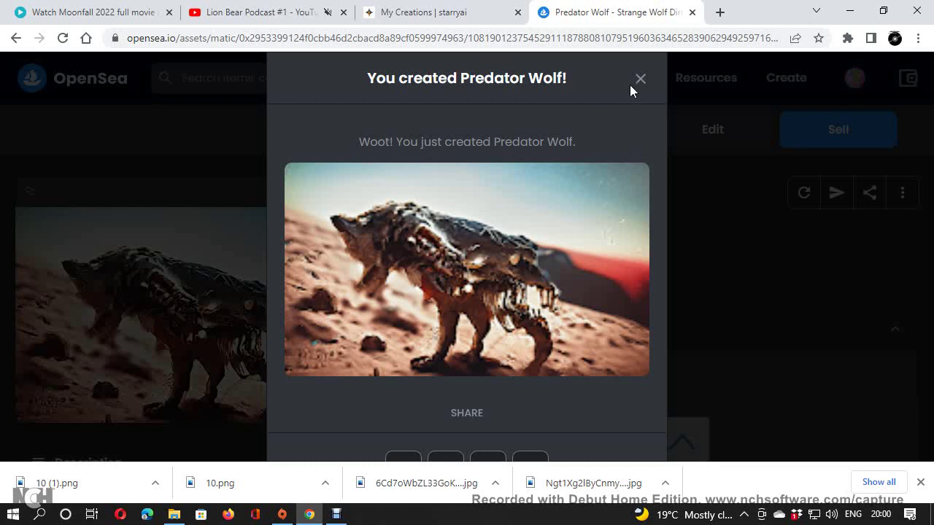
# Close the Predator Wolf creation confirmation and toggle the item's details section
pyautogui.click(639, 83)
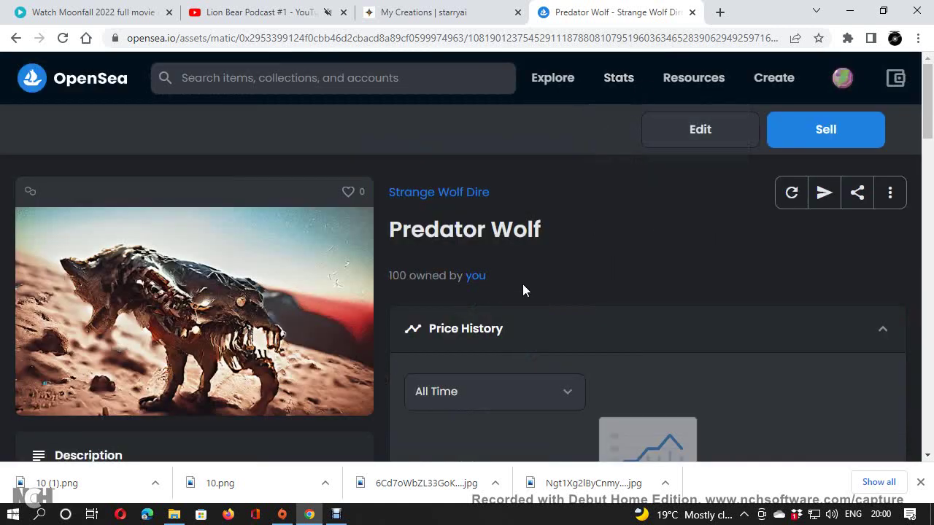
pyautogui.scroll(-4, 528, 299)
pyautogui.scroll(-1, 529, 305)
pyautogui.scroll(2, 529, 305)
pyautogui.click(243, 400)
pyautogui.click(243, 401)
pyautogui.click(245, 401)
pyautogui.click(247, 400)
# Open the Predator Wolf sale form and enter a 0.0031 ETH unit price
pyautogui.click(803, 150)
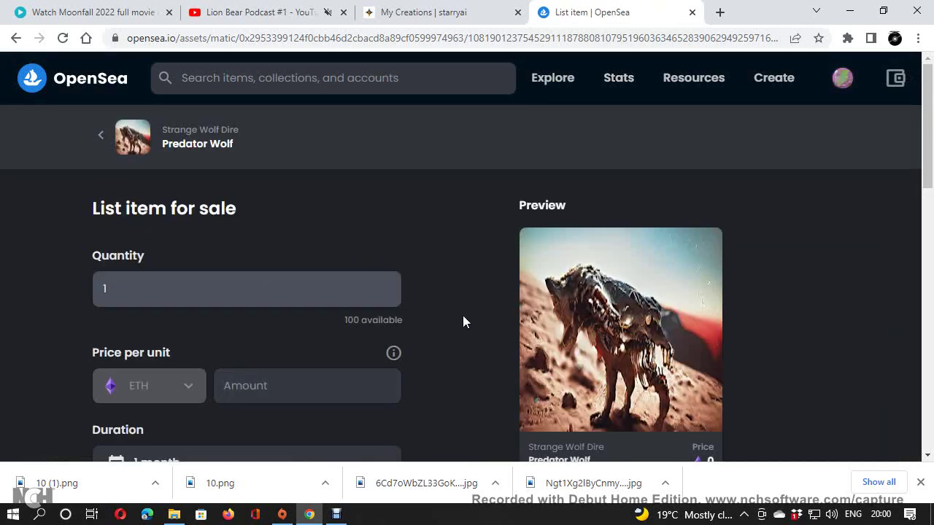
pyautogui.click(379, 387)
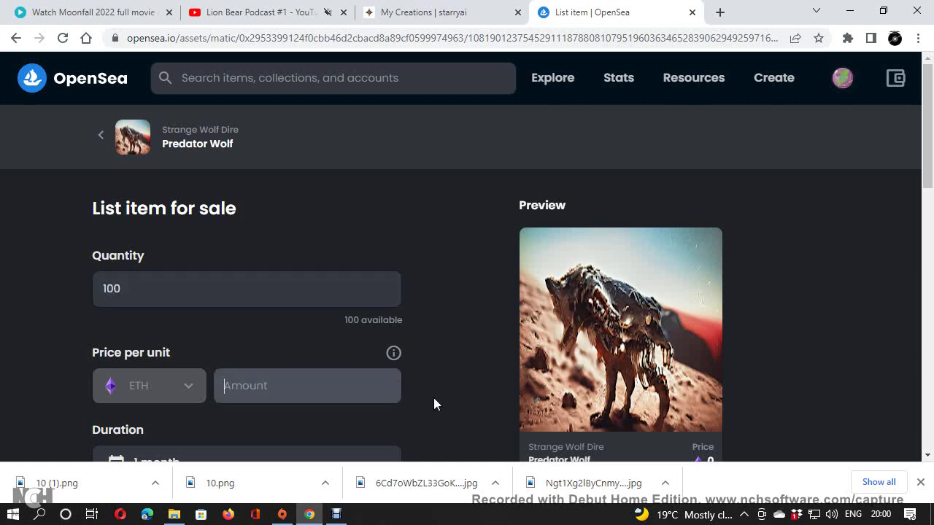
pyautogui.write('0.003')
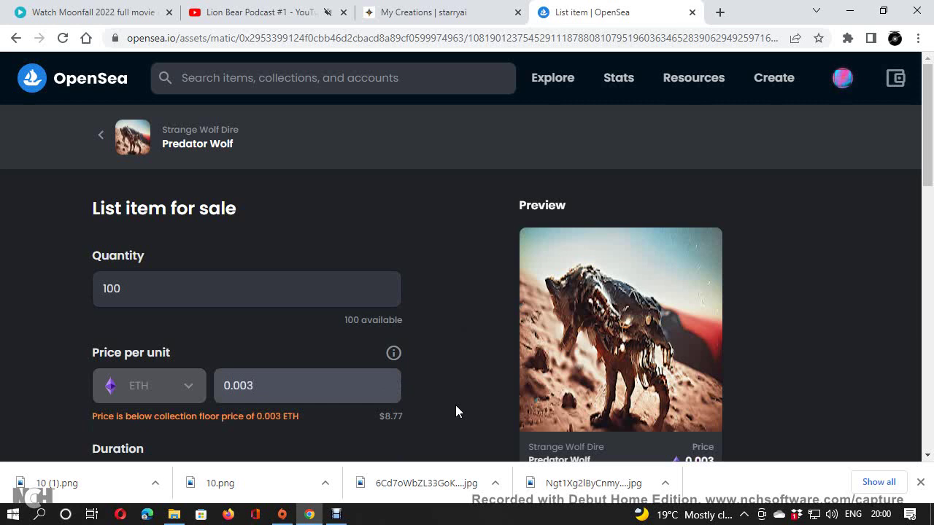
pyautogui.write('1')
pyautogui.scroll(-1, 314, 380)
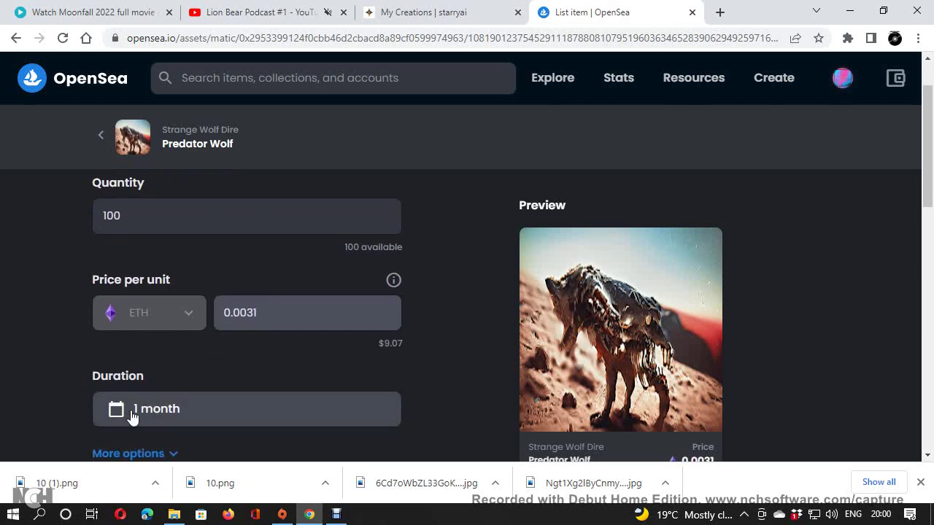
pyautogui.scroll(-3, 131, 419)
# Complete the Predator Wolf listing, approve the MetaMask signature, and return to the OpenSea tab
pyautogui.click(156, 385)
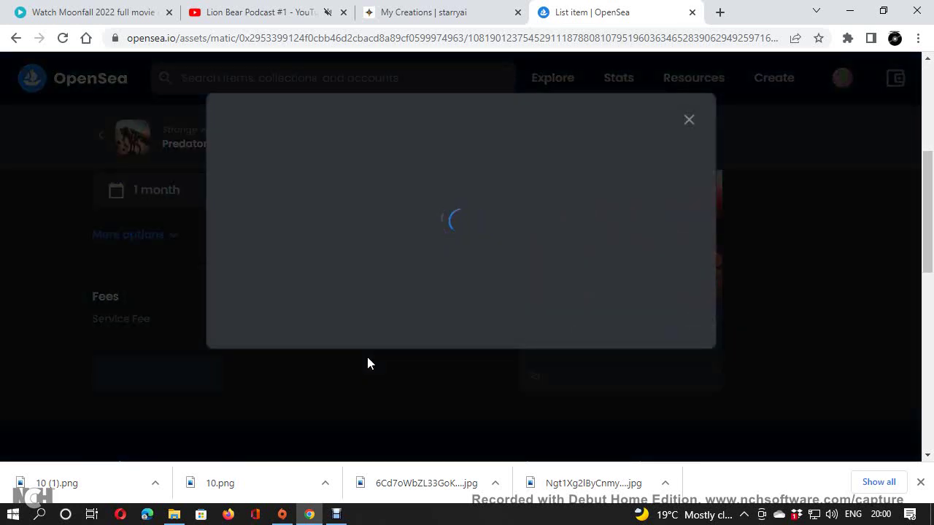
pyautogui.click(292, 375)
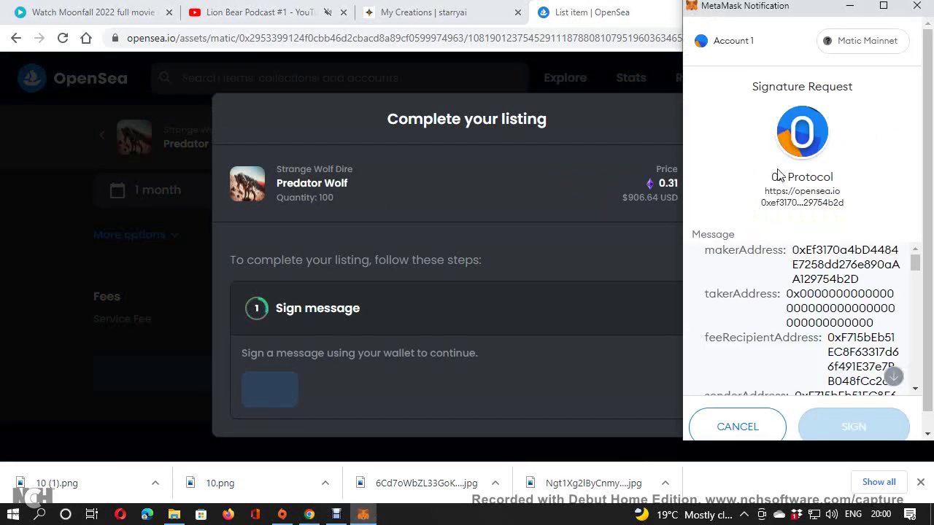
pyautogui.scroll(-10, 830, 350)
pyautogui.scroll(-10, 831, 350)
pyautogui.click(842, 431)
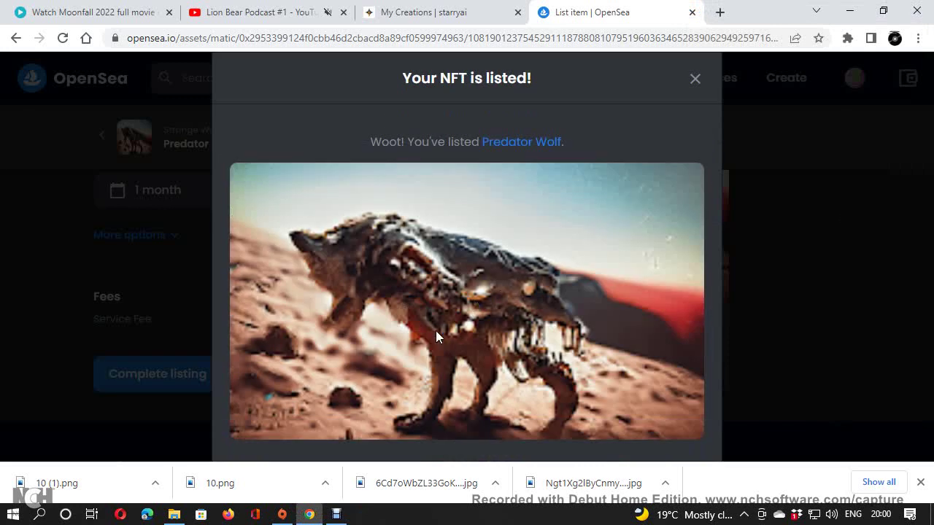
pyautogui.click(426, 13)
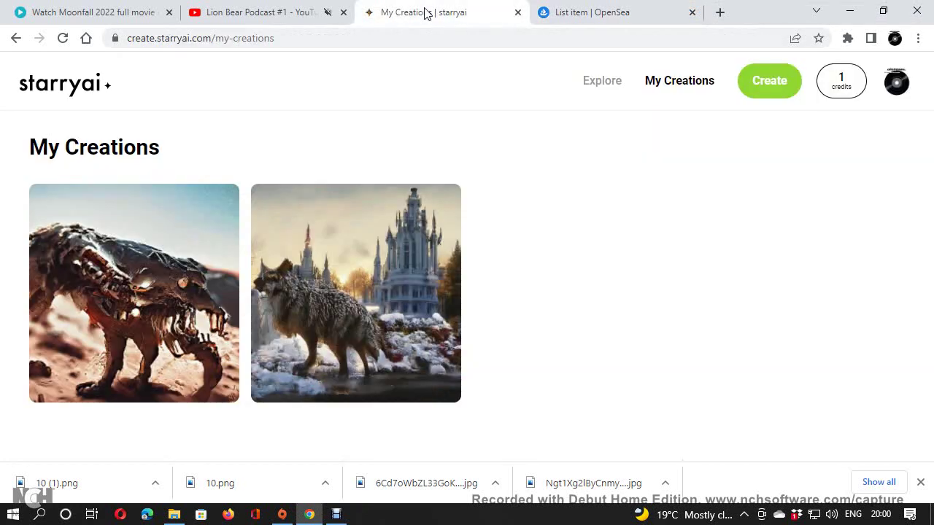
pyautogui.click(592, 13)
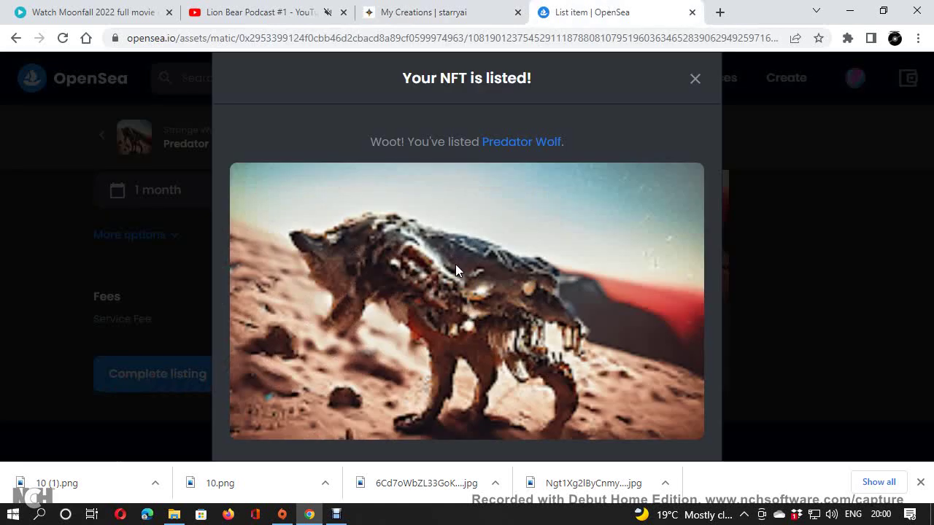
# Dismiss the listing confirmation and review the Predator Wolf page's new 0.0031 price
pyautogui.click(694, 81)
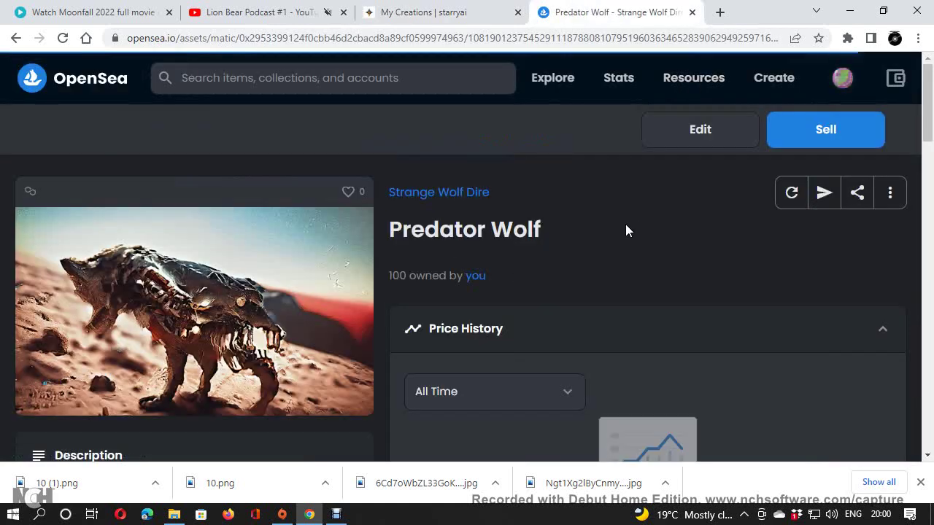
pyautogui.scroll(-2, 267, 277)
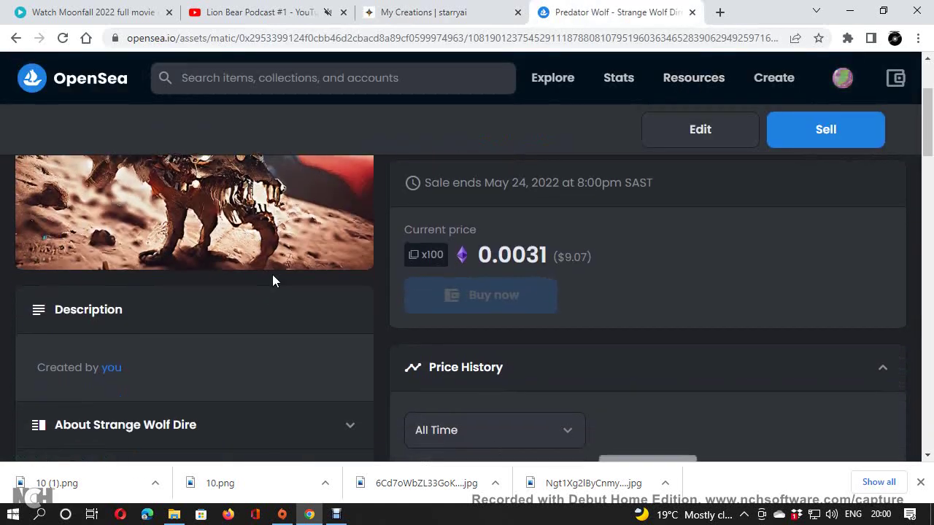
pyautogui.scroll(2, 212, 244)
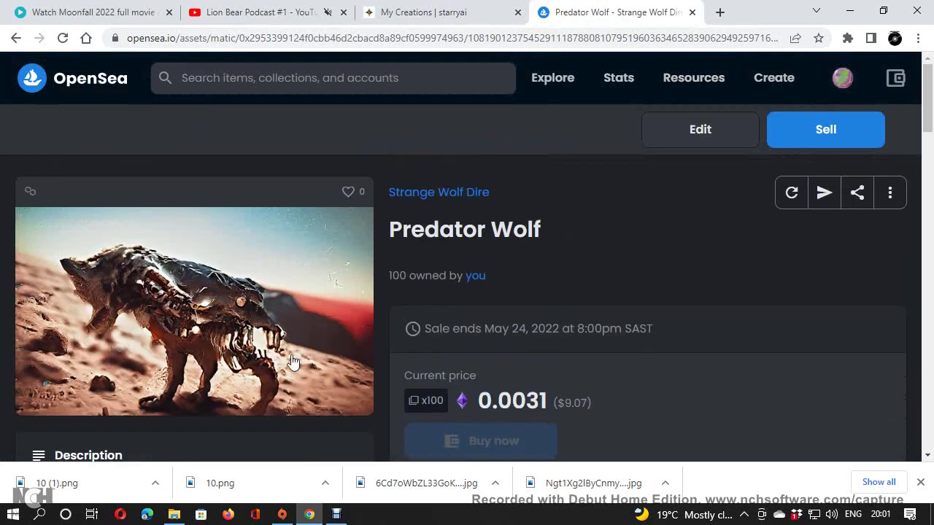
pyautogui.scroll(-1, 467, 306)
pyautogui.scroll(-1, 592, 278)
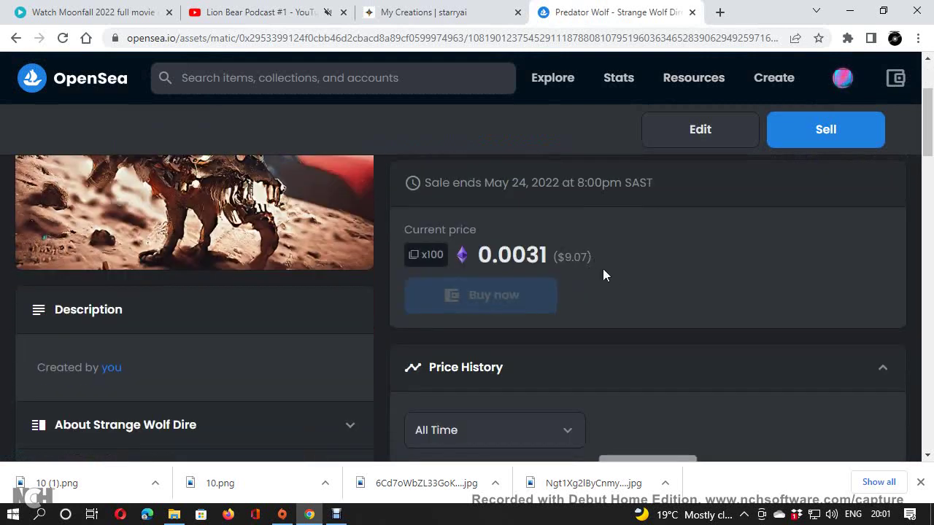
pyautogui.scroll(-1, 570, 316)
pyautogui.scroll(3, 571, 316)
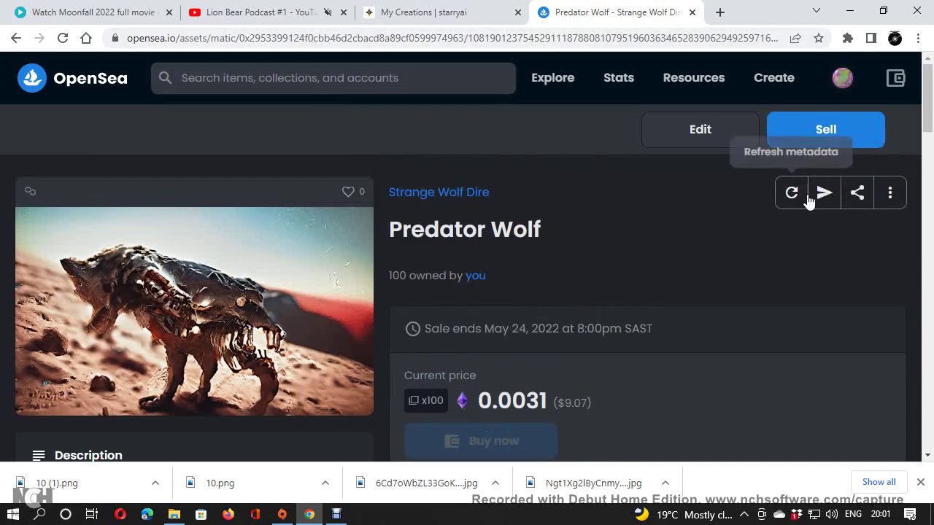
# Copy the Predator Wolf page link via Share and open a new browser tab
pyautogui.click(865, 201)
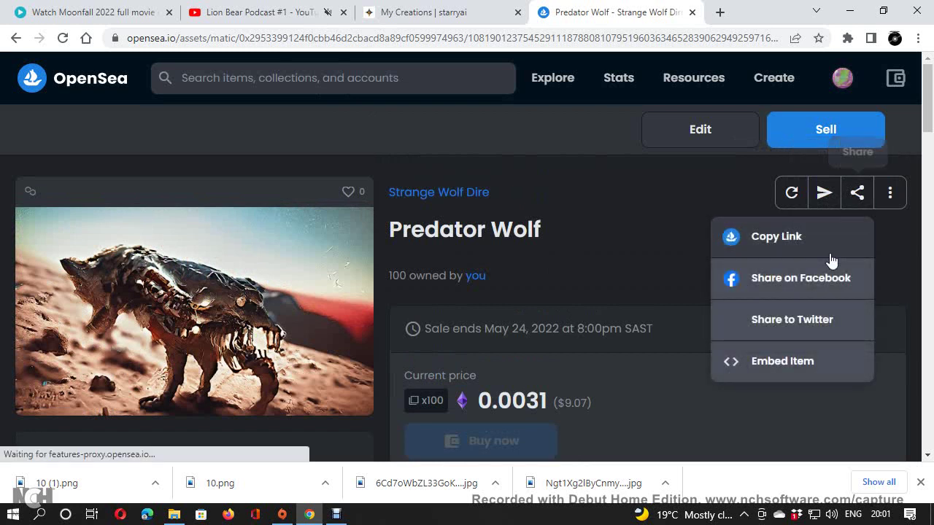
pyautogui.click(802, 228)
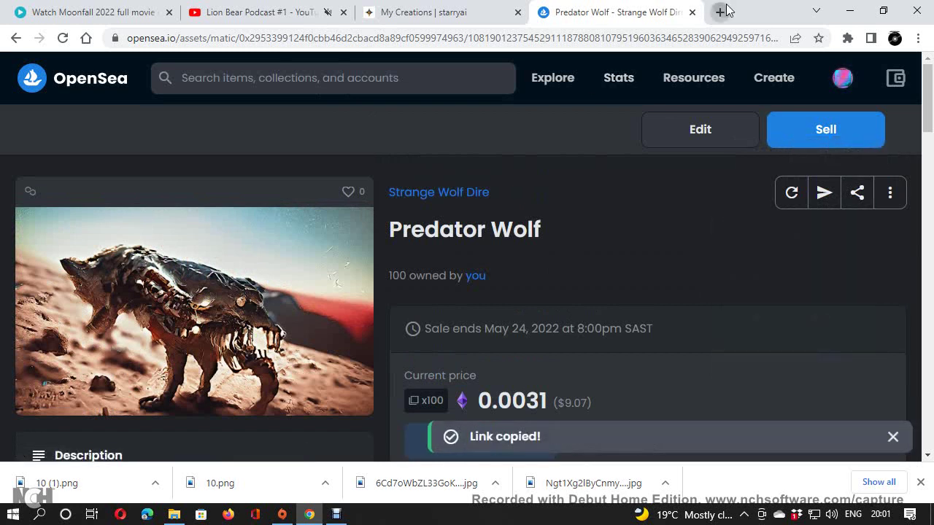
pyautogui.click(721, 10)
# Paste and load the copied Predator Wolf link in the new tab
pyautogui.rightClick(542, 32)
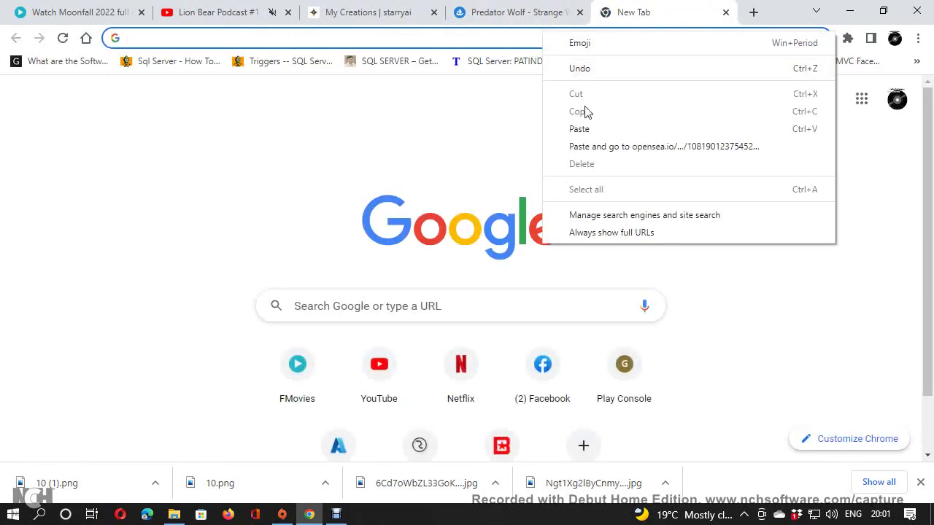
pyautogui.click(593, 147)
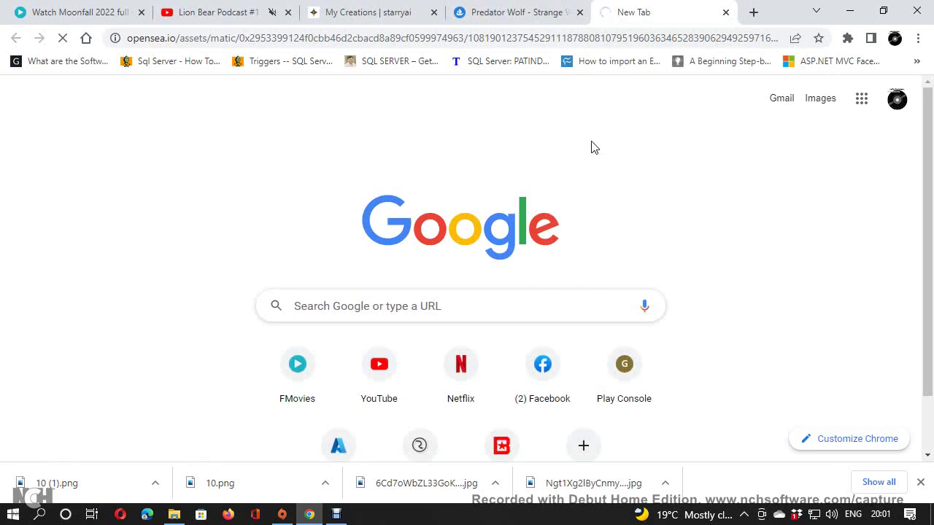
pyautogui.scroll(-2, 602, 223)
pyautogui.scroll(-5, 604, 225)
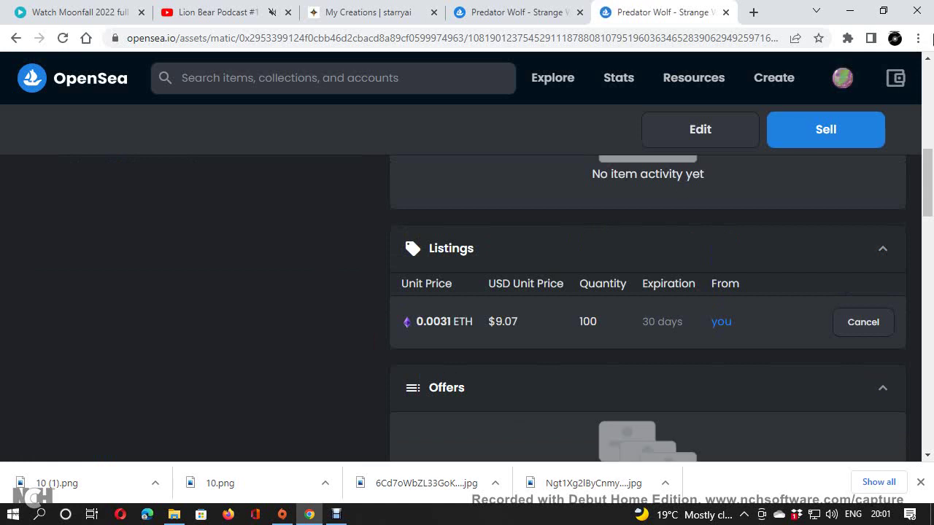
# Load the link in a new incognito window and review the 100-unit listing at 0.0031 ETH
pyautogui.click(918, 38)
pyautogui.click(853, 96)
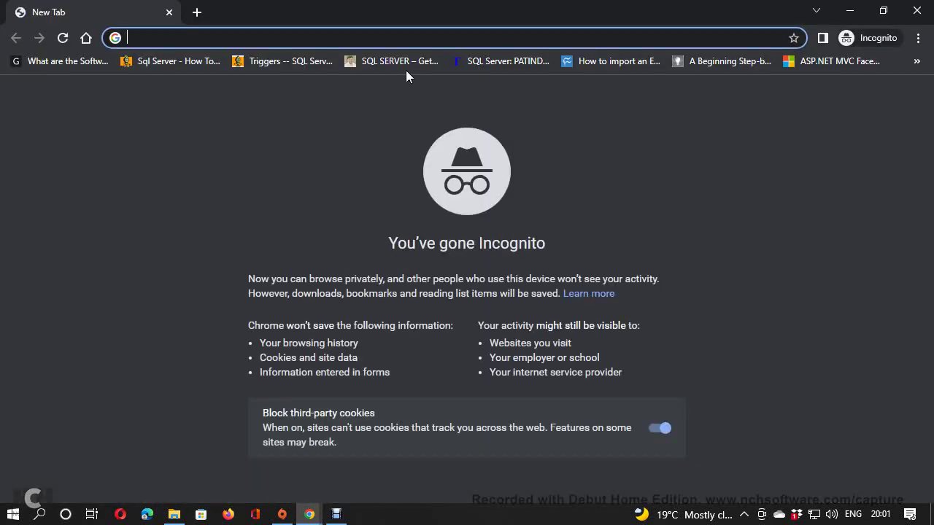
pyautogui.rightClick(394, 40)
pyautogui.click(439, 151)
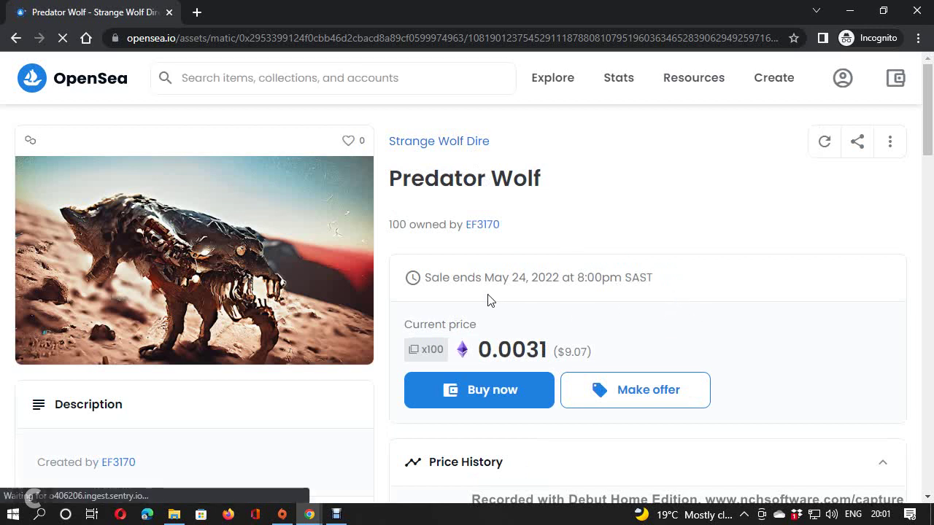
pyautogui.scroll(-1, 533, 310)
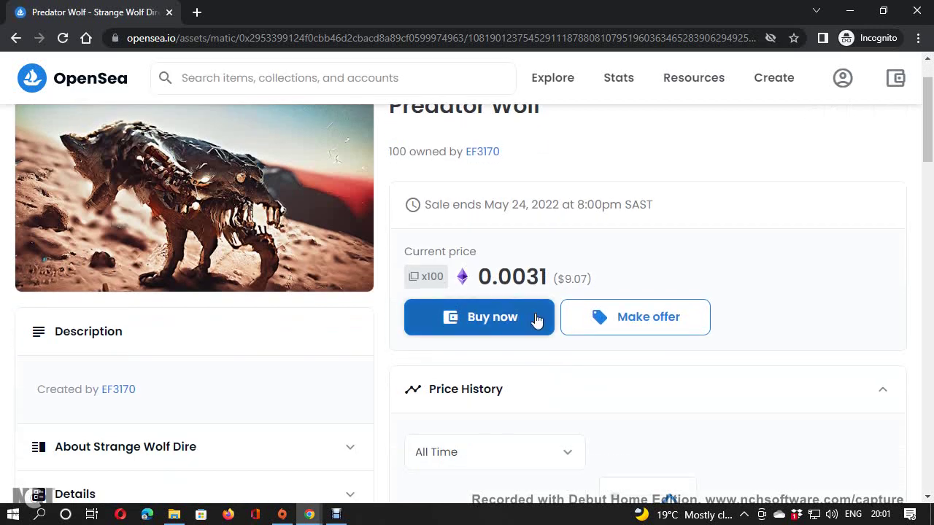
pyautogui.scroll(-3, 536, 334)
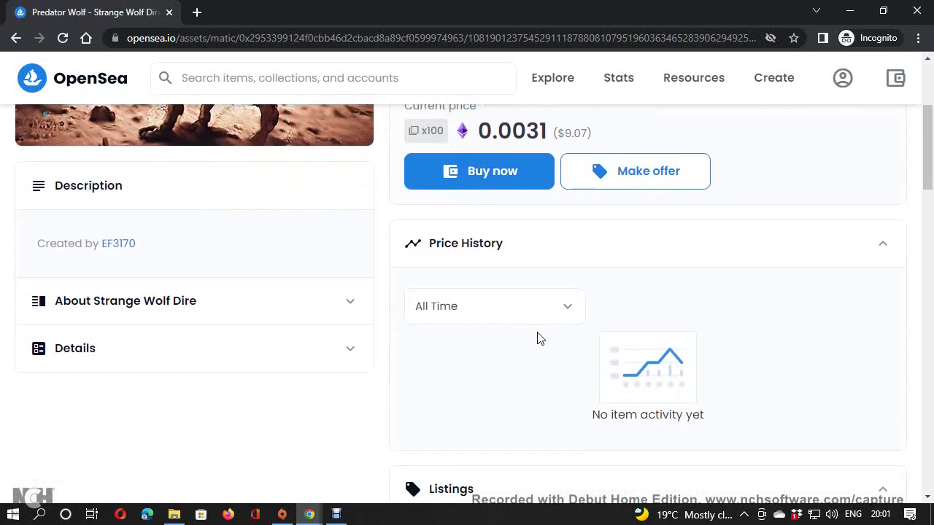
pyautogui.scroll(-3, 540, 340)
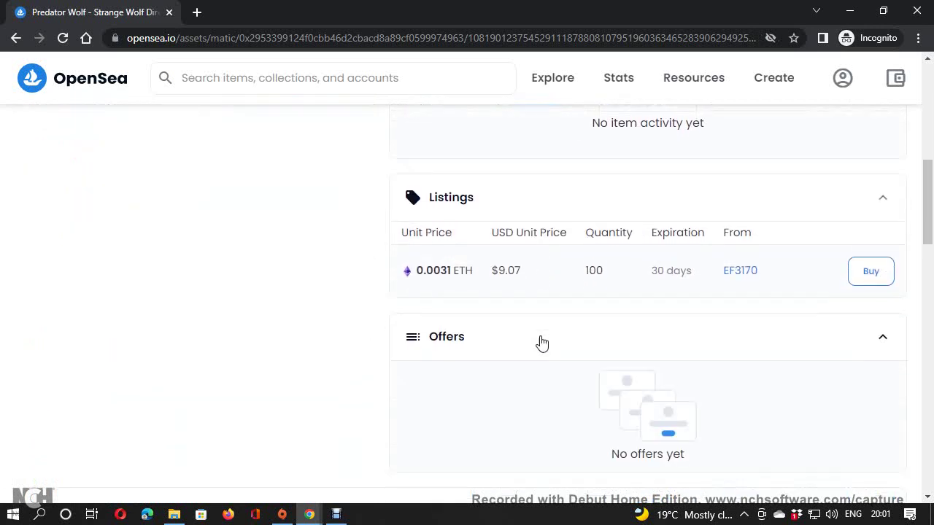
pyautogui.scroll(-1, 542, 343)
pyautogui.scroll(7, 541, 336)
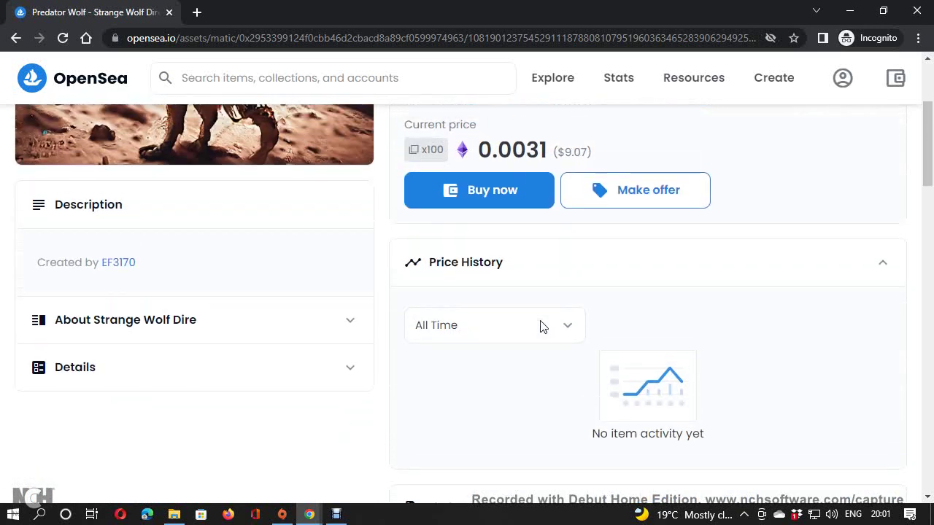
pyautogui.scroll(1, 540, 327)
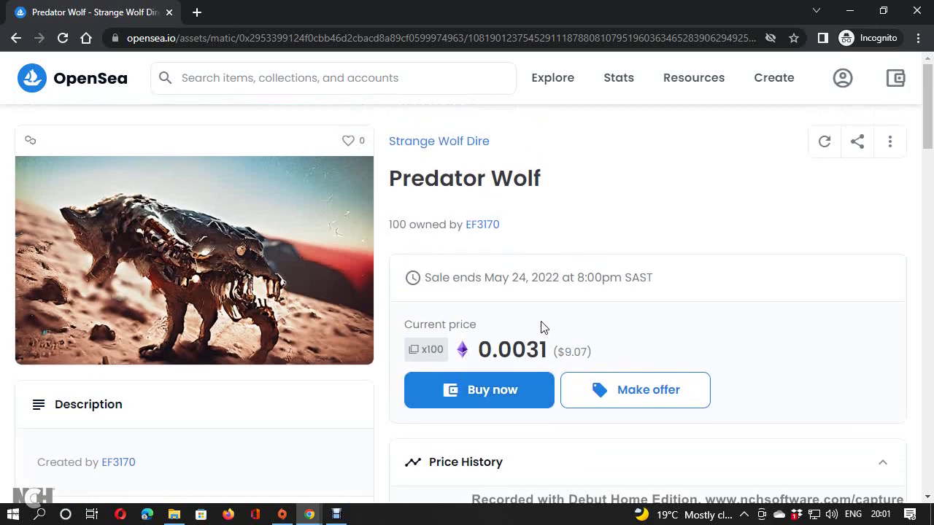
pyautogui.scroll(-4, 511, 326)
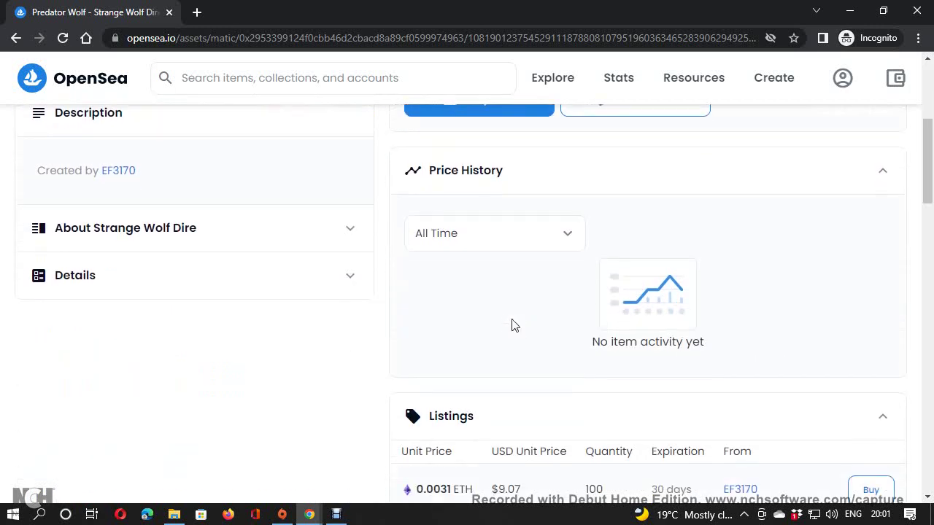
# Expand and collapse the About Strange Wolf Dire and Details sections
pyautogui.click(314, 236)
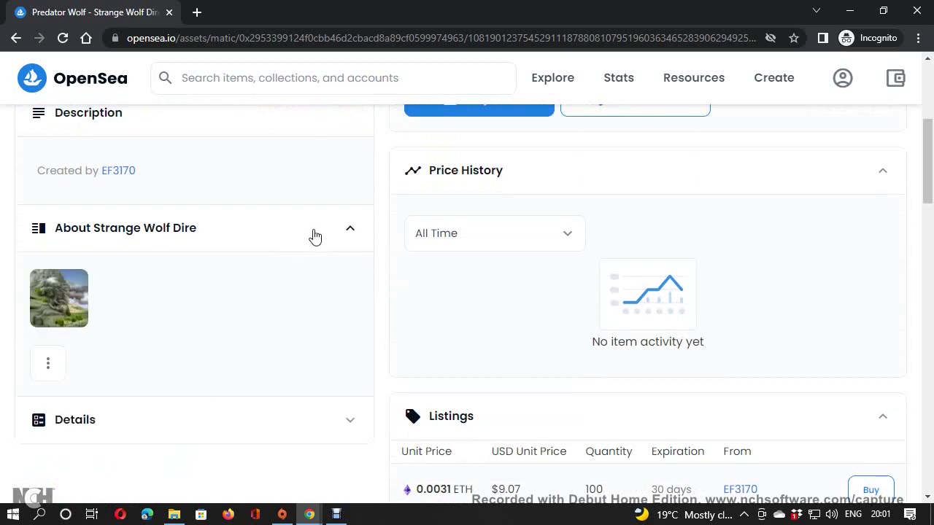
pyautogui.click(314, 236)
pyautogui.click(314, 271)
pyautogui.click(318, 267)
pyautogui.click(340, 231)
pyautogui.click(340, 232)
# Return to the top of the page and bring up the account menu from the profile icon
pyautogui.scroll(4, 413, 309)
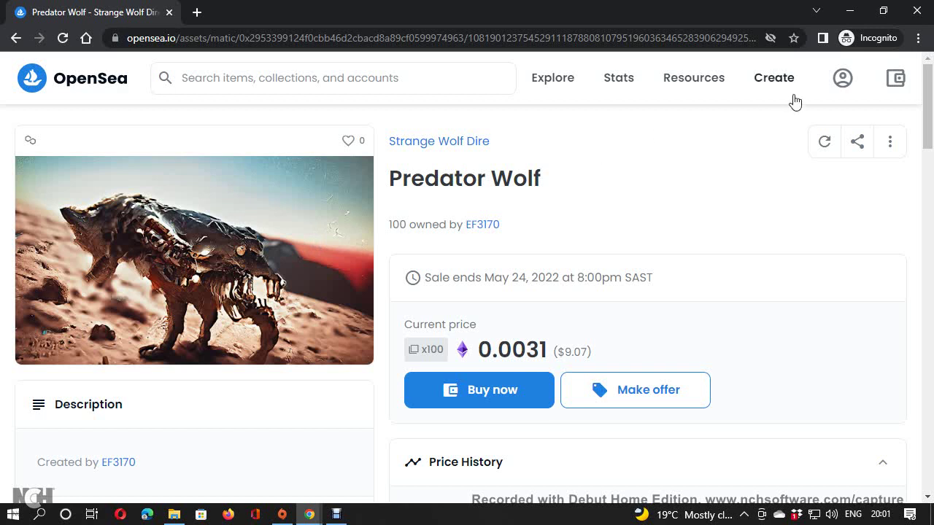
pyautogui.moveTo(844, 80)
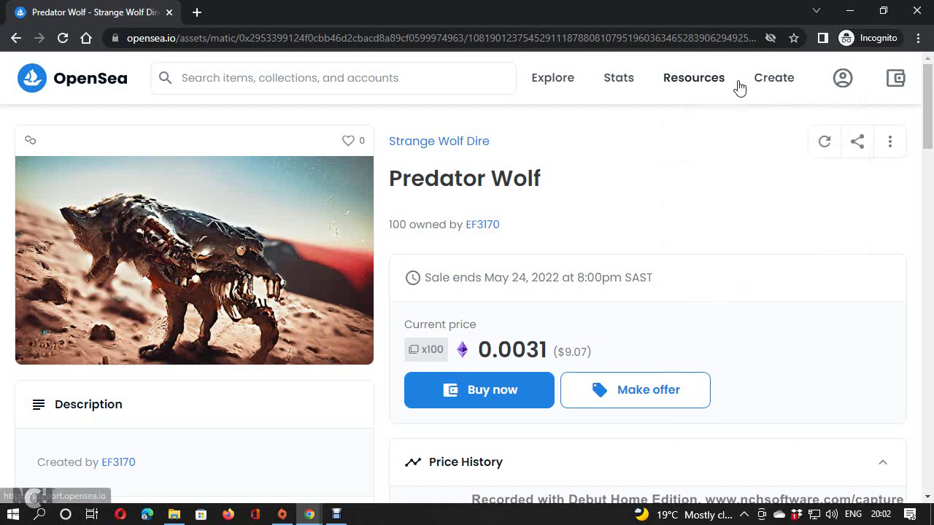
pyautogui.moveTo(625, 91)
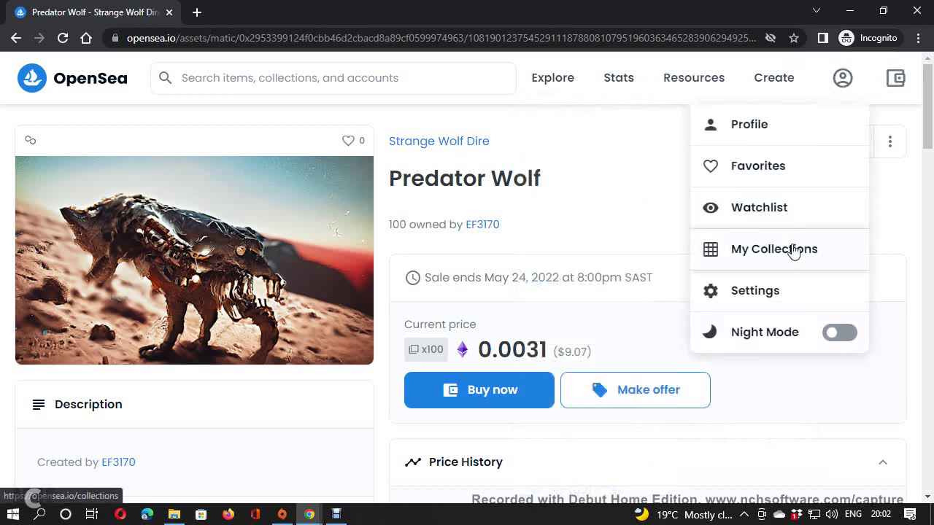
# Connect MetaMask via My Collections, close the wallet window, and reach the profile with 27 collected items
pyautogui.click(794, 253)
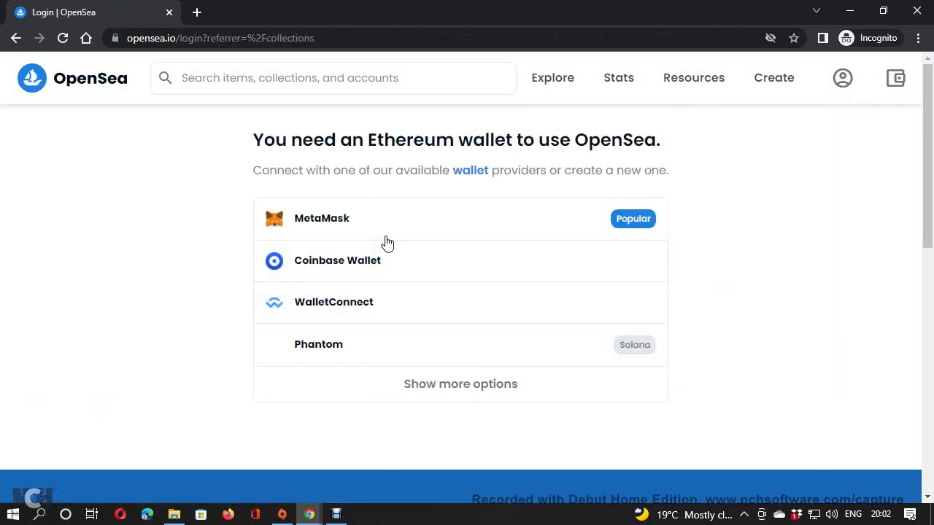
pyautogui.click(381, 229)
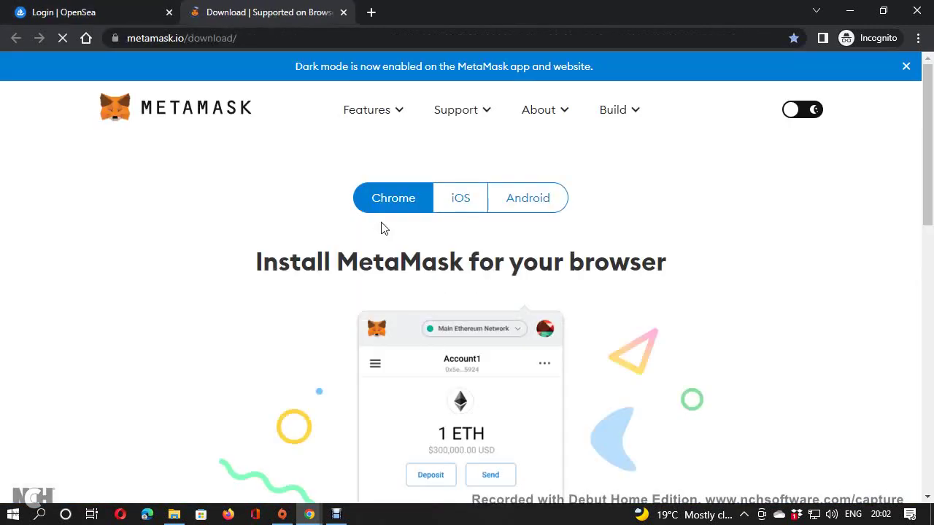
pyautogui.click(917, 11)
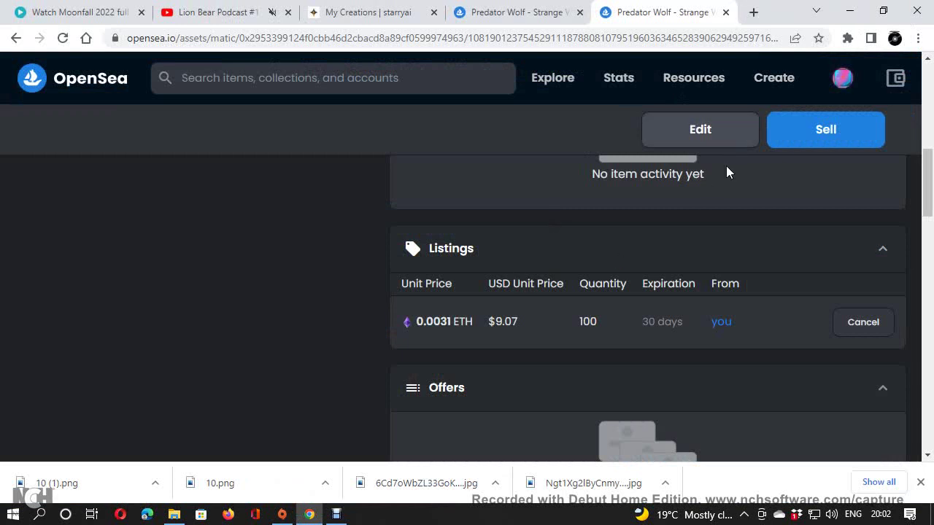
pyautogui.scroll(2, 728, 182)
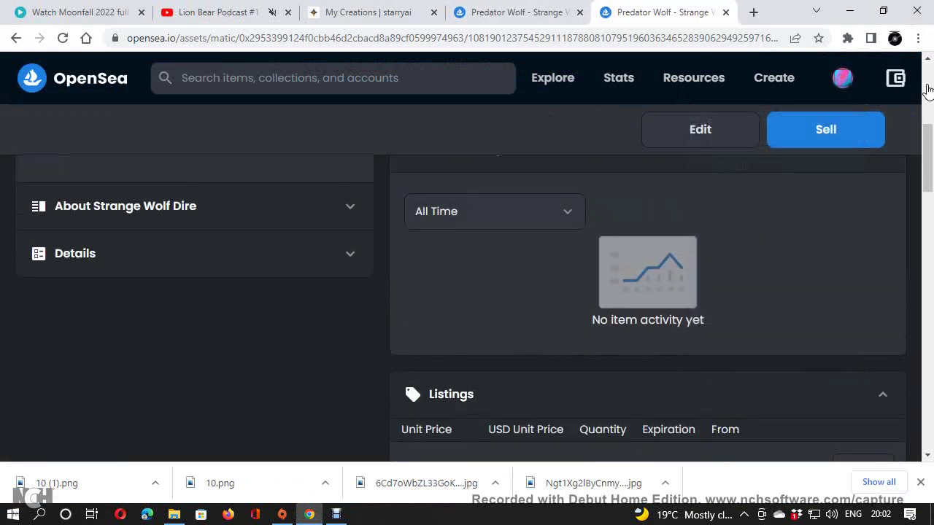
pyautogui.moveTo(838, 85)
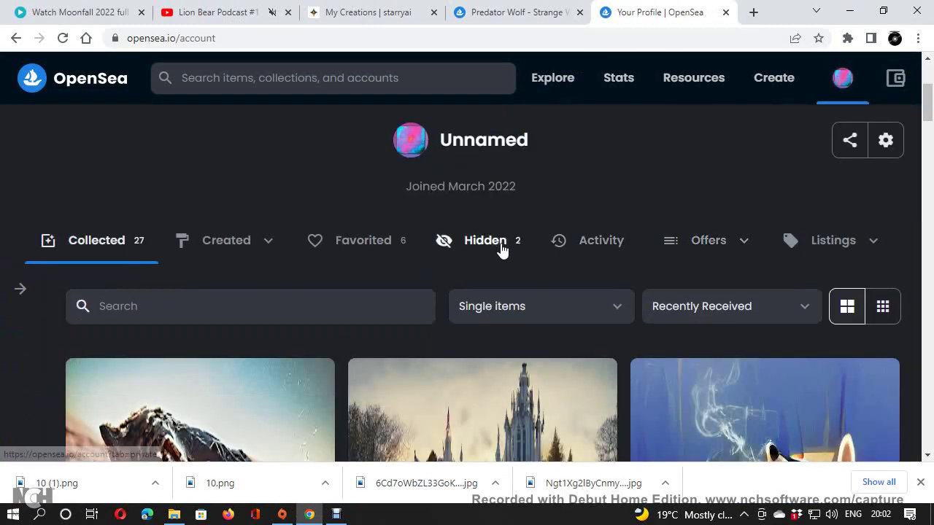
# Switch the profile to the Hidden tab showing its 2 items, including 'It pays to walk'
pyautogui.click(501, 248)
pyautogui.scroll(-3, 509, 246)
pyautogui.scroll(-1, 523, 248)
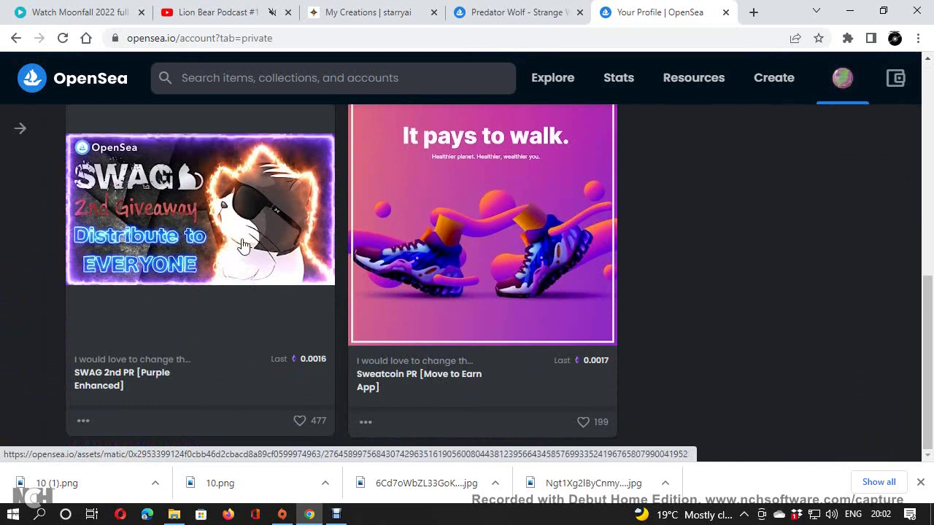
pyautogui.scroll(2, 437, 242)
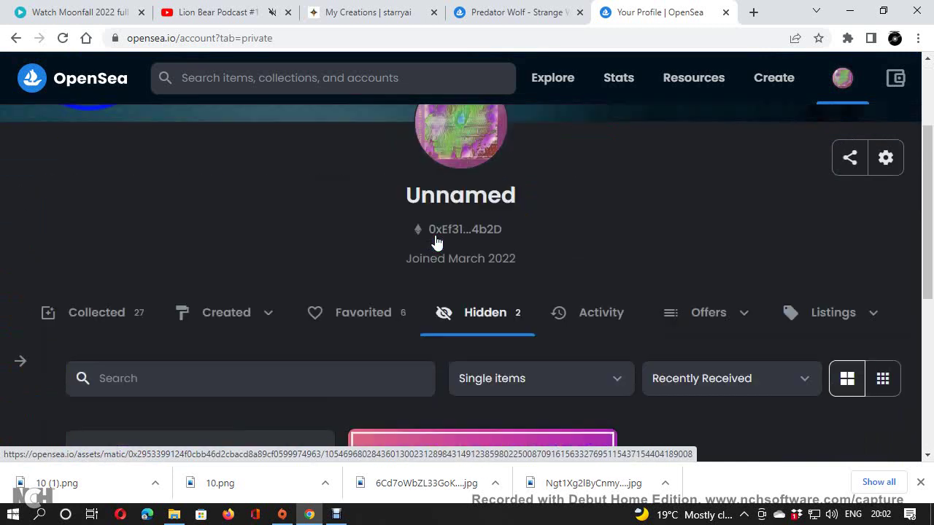
pyautogui.scroll(2, 438, 256)
pyautogui.scroll(-3, 448, 250)
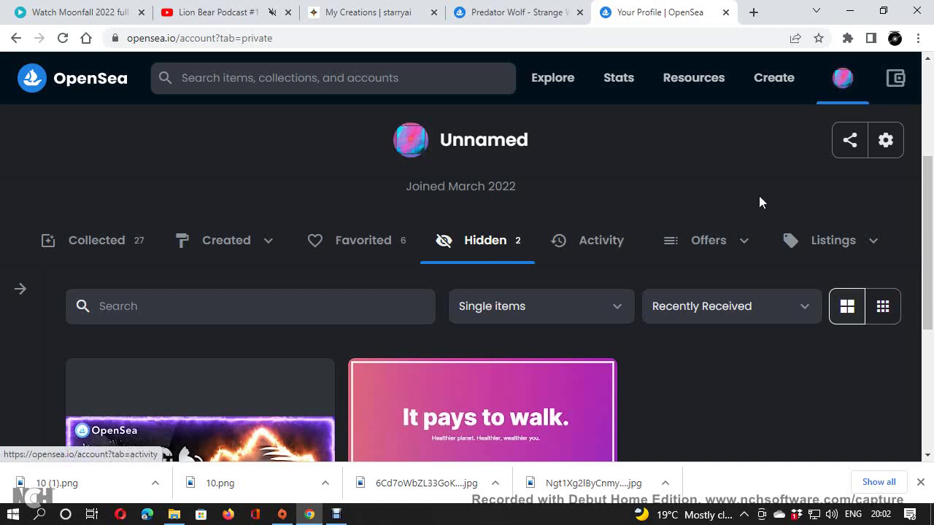
# Open and then dismiss the Chrome extensions list
pyautogui.moveTo(820, 82)
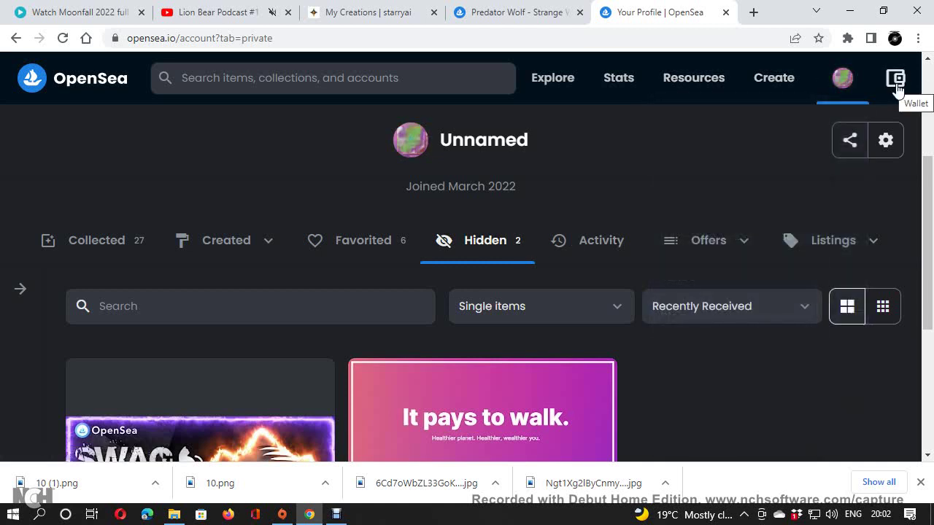
pyautogui.click(847, 40)
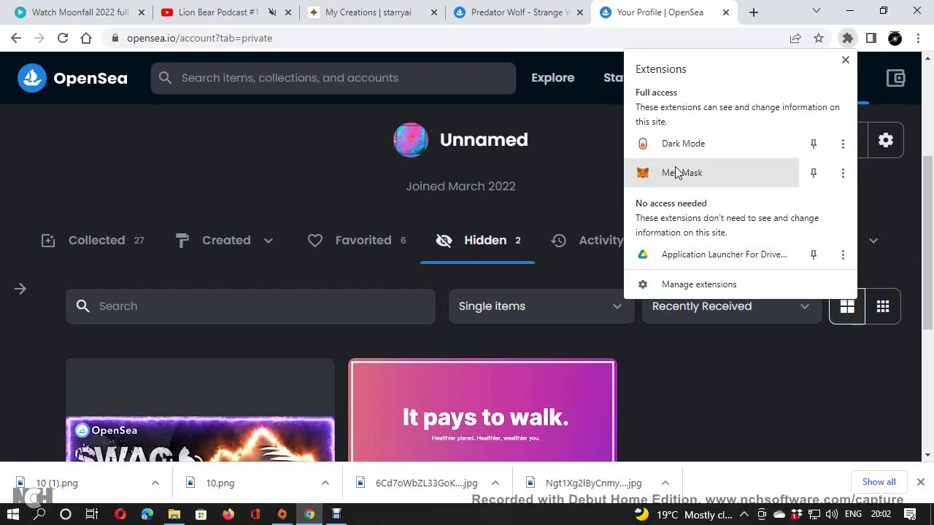
pyautogui.click(296, 167)
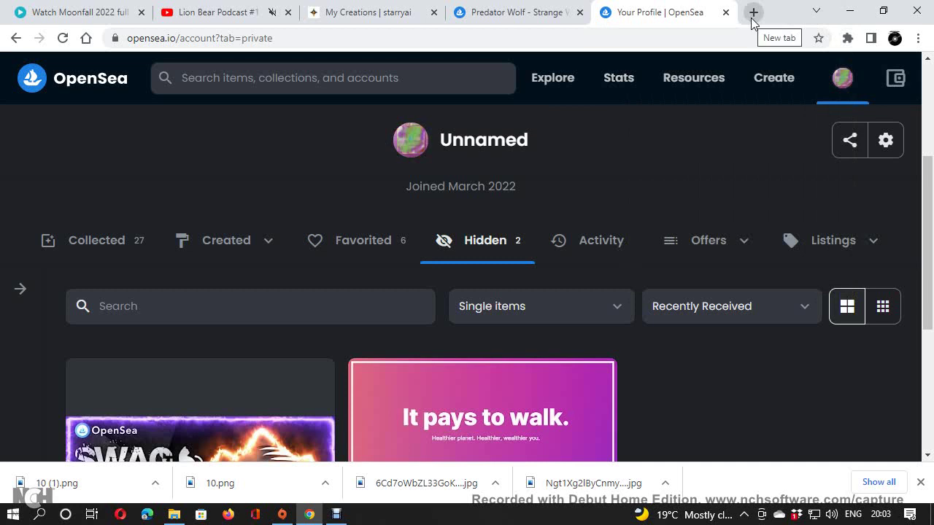
# Reopen the profile via the wallet icon and avatar, then browse Collected items down to Royal LDA #1371
pyautogui.click(899, 79)
pyautogui.click(857, 83)
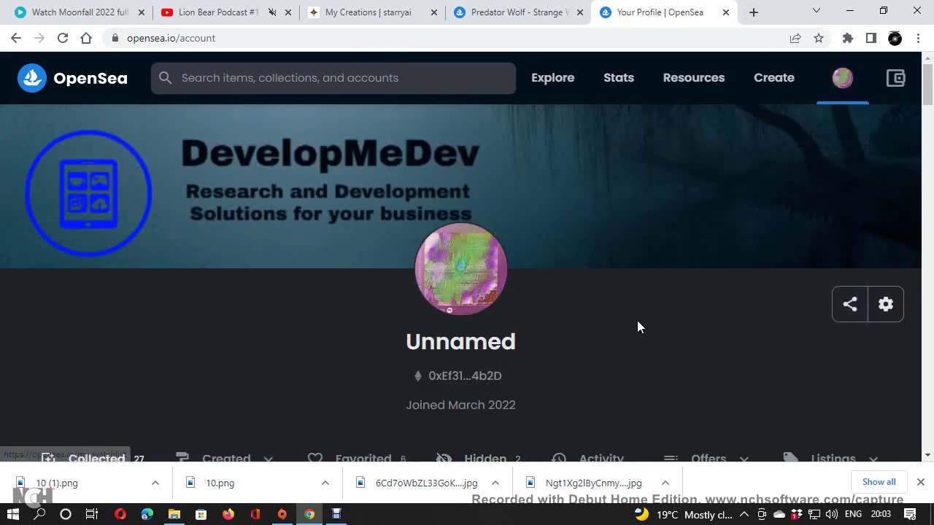
pyautogui.scroll(-20, 637, 320)
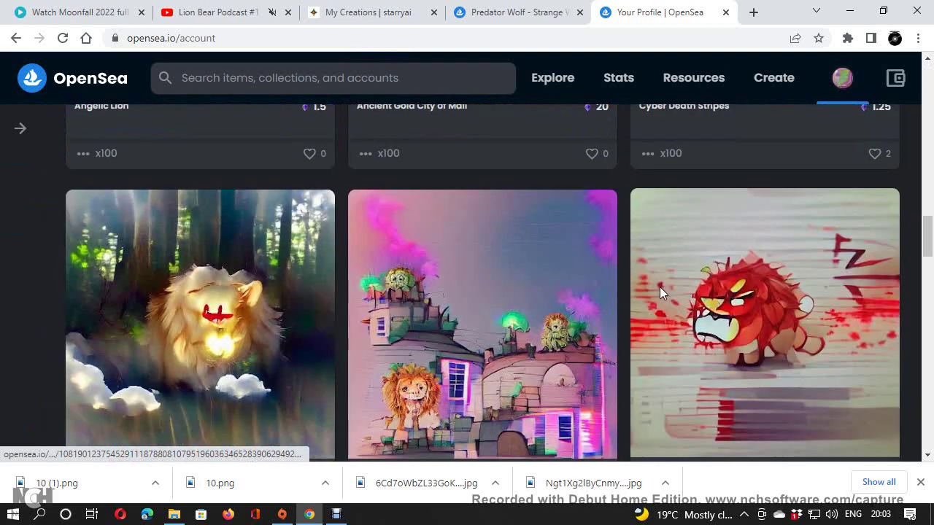
pyautogui.scroll(-10, 660, 288)
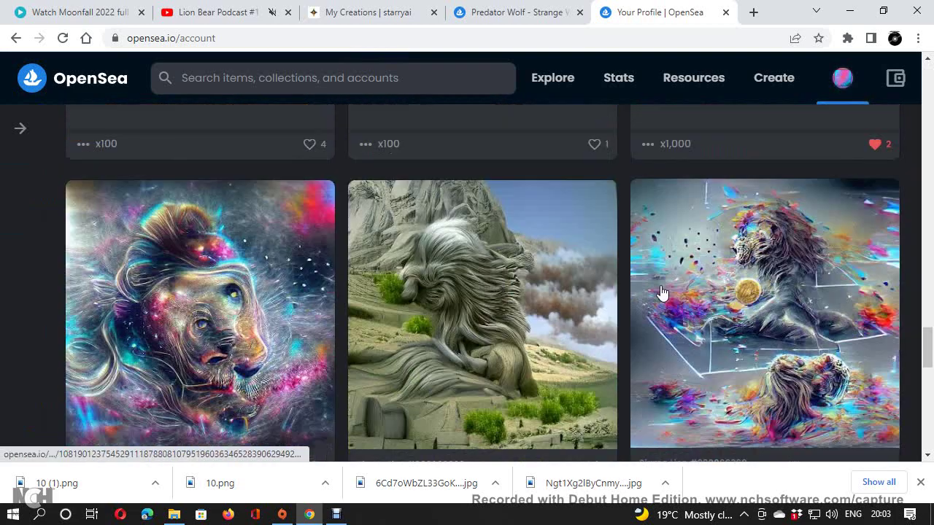
pyautogui.scroll(-10, 661, 291)
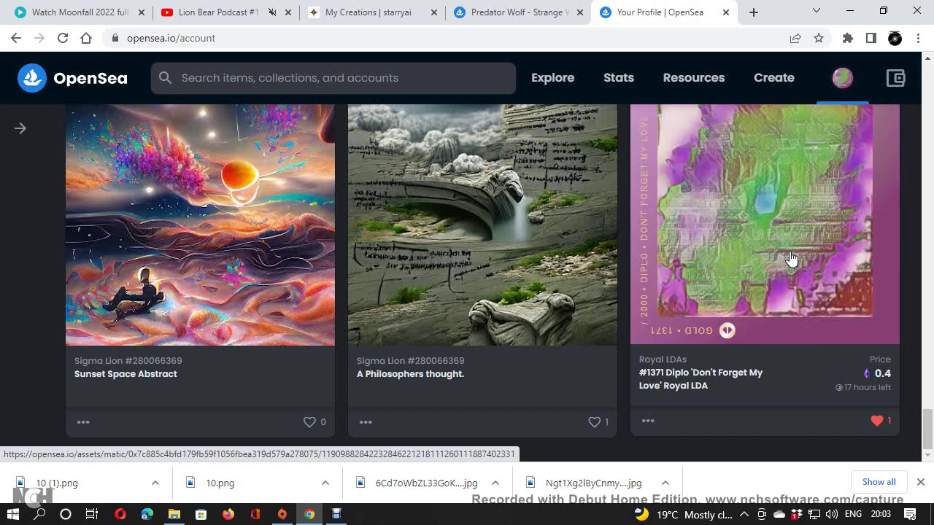
pyautogui.scroll(2, 791, 255)
pyautogui.scroll(-2, 792, 251)
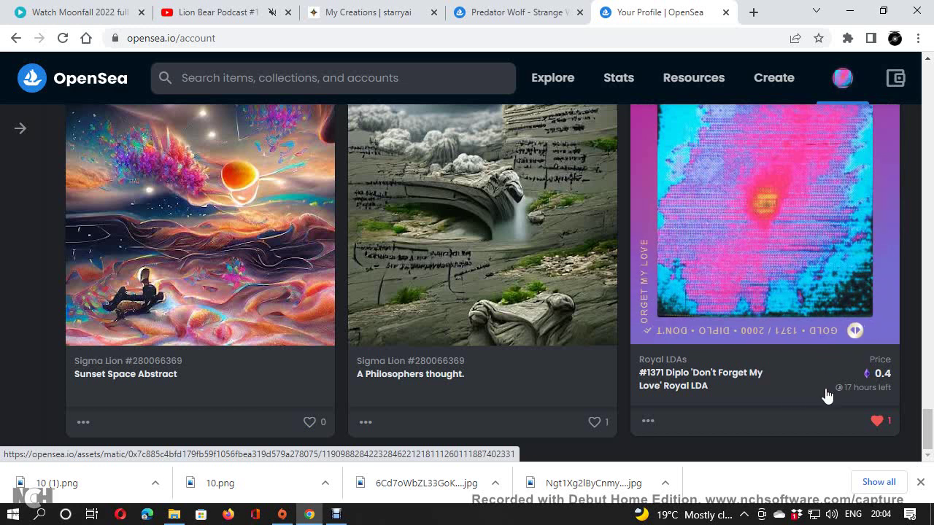
pyautogui.scroll(3, 814, 375)
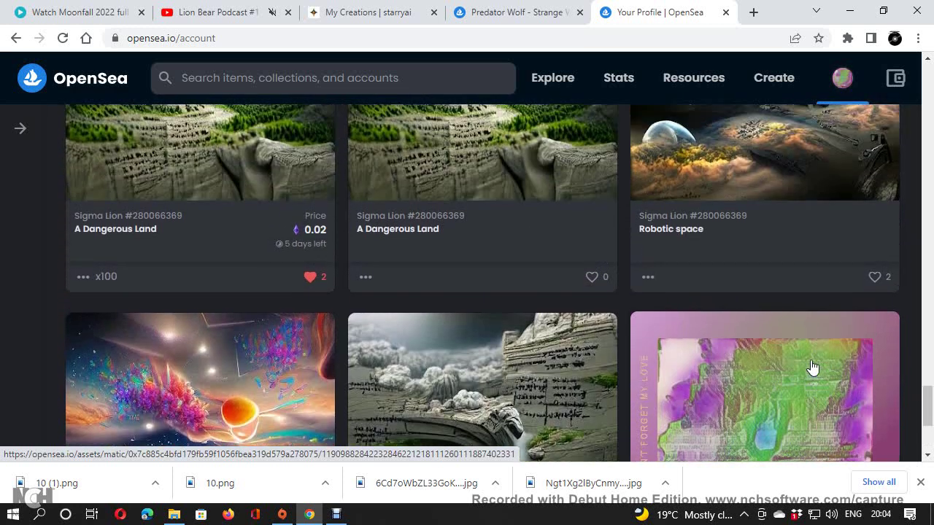
pyautogui.scroll(15, 814, 367)
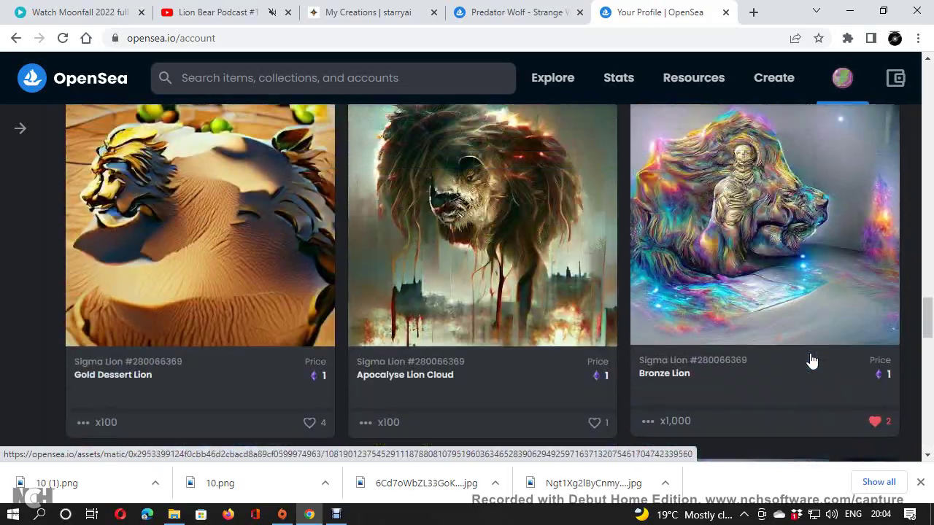
pyautogui.scroll(20, 812, 361)
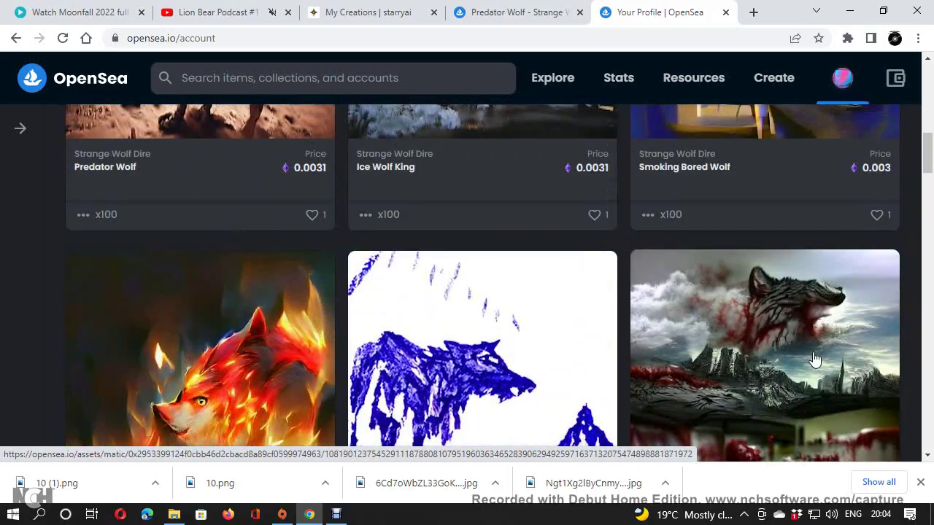
pyautogui.scroll(-3, 814, 361)
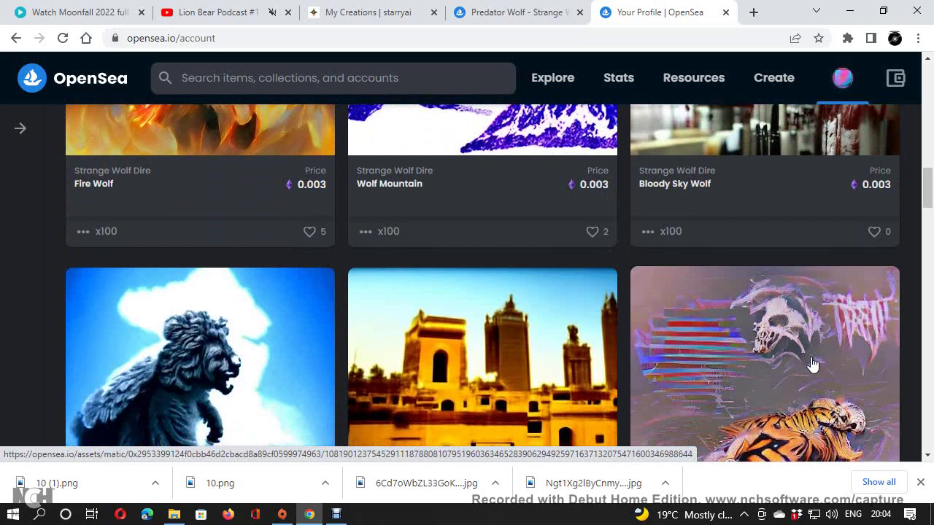
pyautogui.scroll(-4, 813, 362)
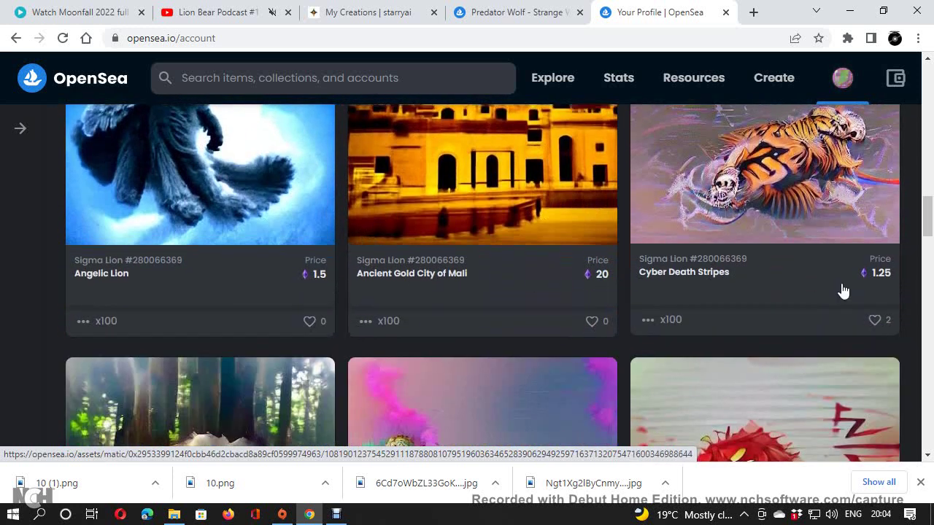
pyautogui.scroll(-5, 640, 318)
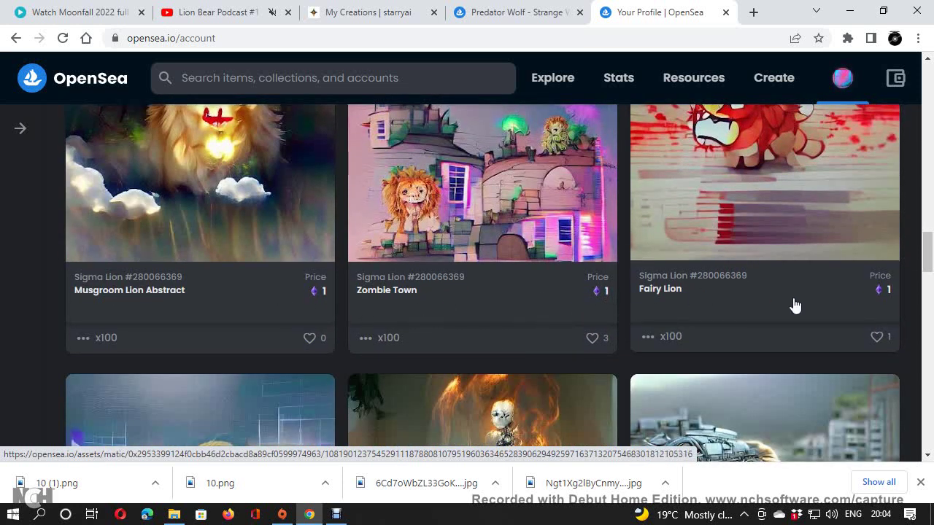
pyautogui.scroll(10, 794, 312)
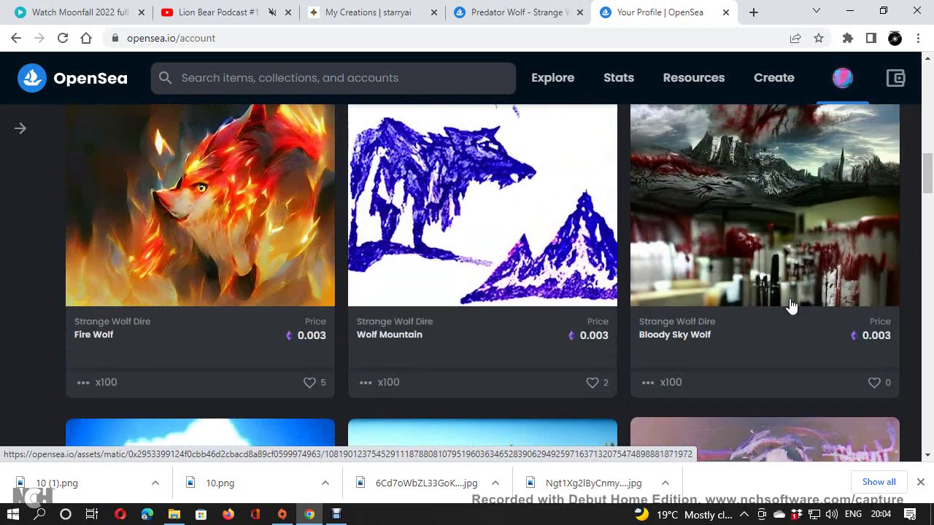
pyautogui.scroll(3, 791, 305)
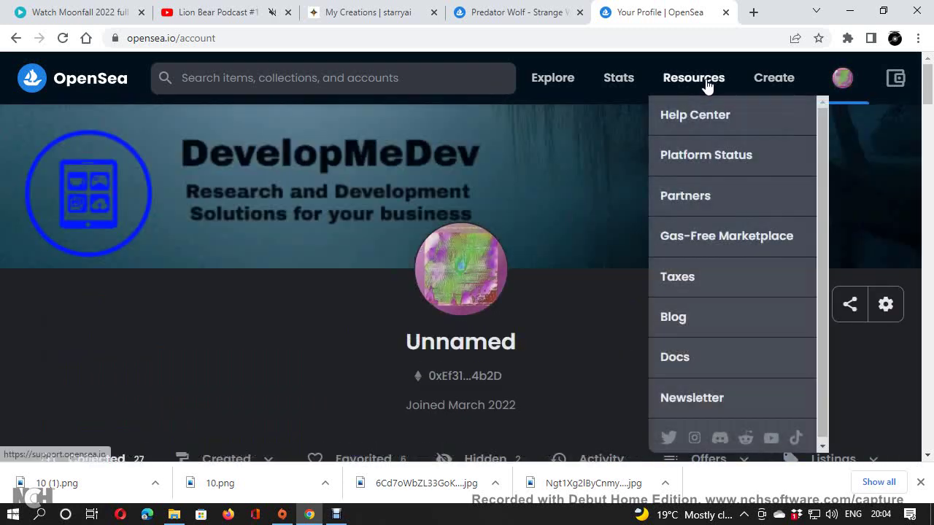
pyautogui.moveTo(859, 88)
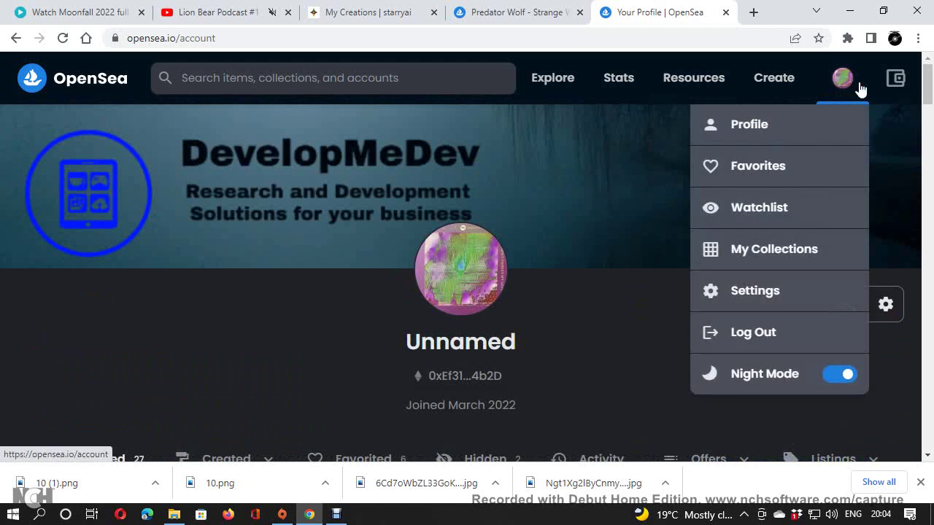
pyautogui.click(784, 250)
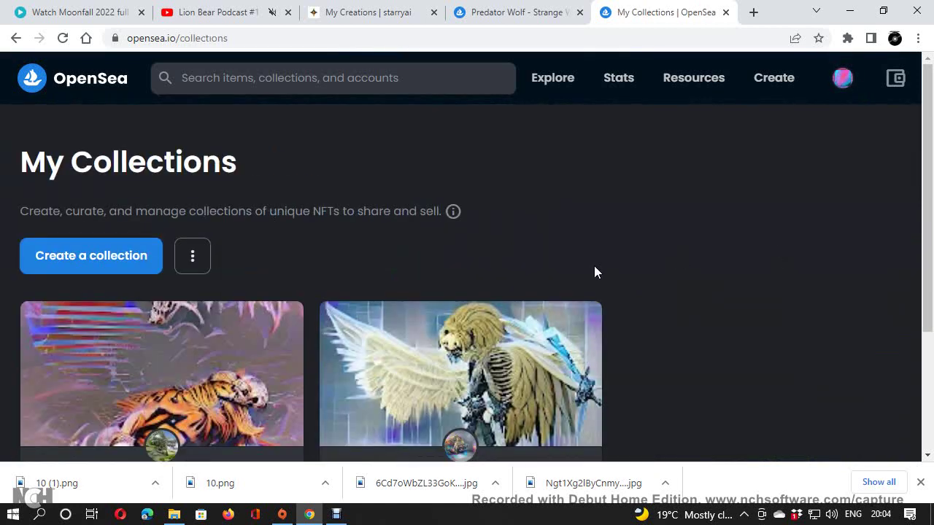
pyautogui.scroll(-3, 593, 271)
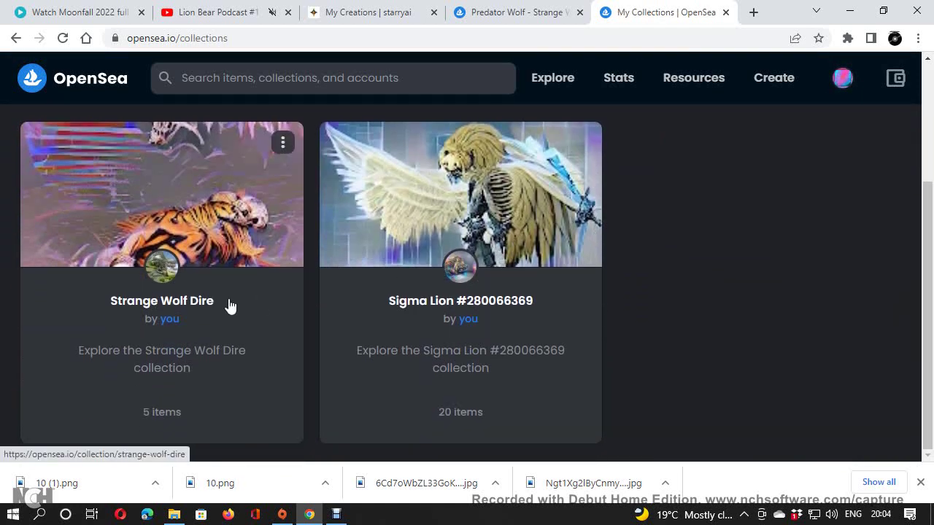